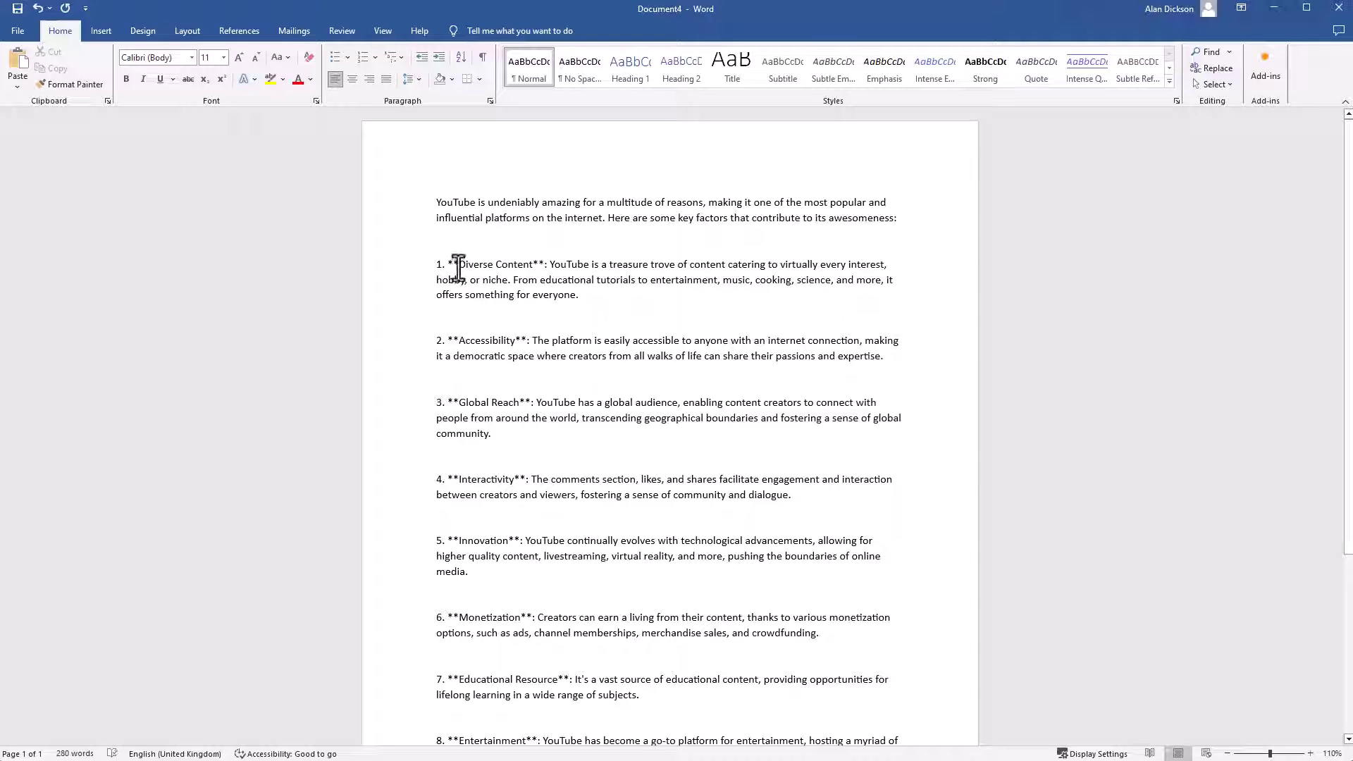
Delete the asterisks on both sides of the 'Diverse Content' heading in item 1
{"action": "left_click", "coordinate": [545, 265]}
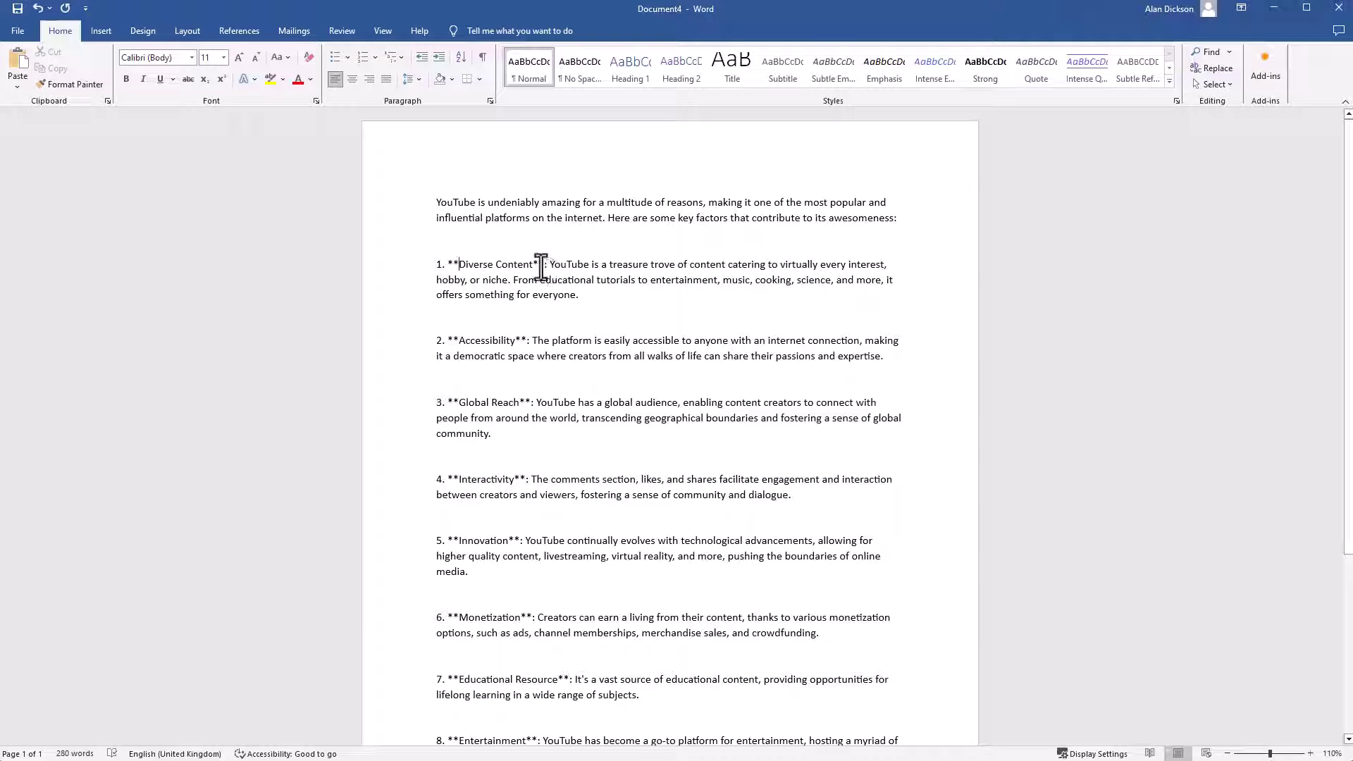
{"action": "left_click", "coordinate": [457, 265]}
{"action": "key", "text": "BackSpace"}
{"action": "key", "text": "BackSpace"}
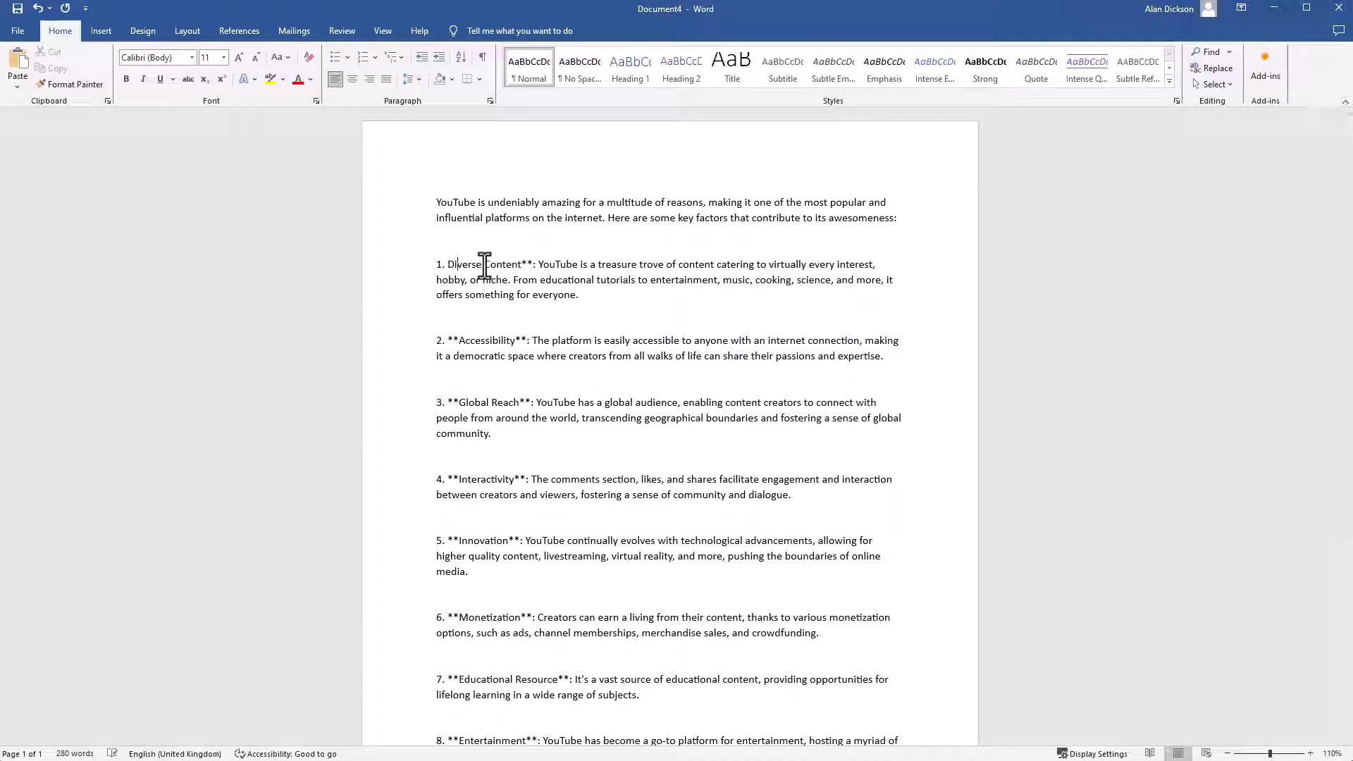
{"action": "key", "text": "Delete"}
{"action": "key", "text": "BackSpace"}
Remove the opening asterisks before 'Accessibility' in item 2 of the YouTube list
{"action": "scroll", "coordinate": [528, 370], "scroll_direction": "down", "scroll_amount": 2}
{"action": "left_click", "coordinate": [459, 272]}
{"action": "key", "text": "BackSpace"}
{"action": "key", "text": "BackSpace"}
{"action": "key", "text": "BackSpace"}
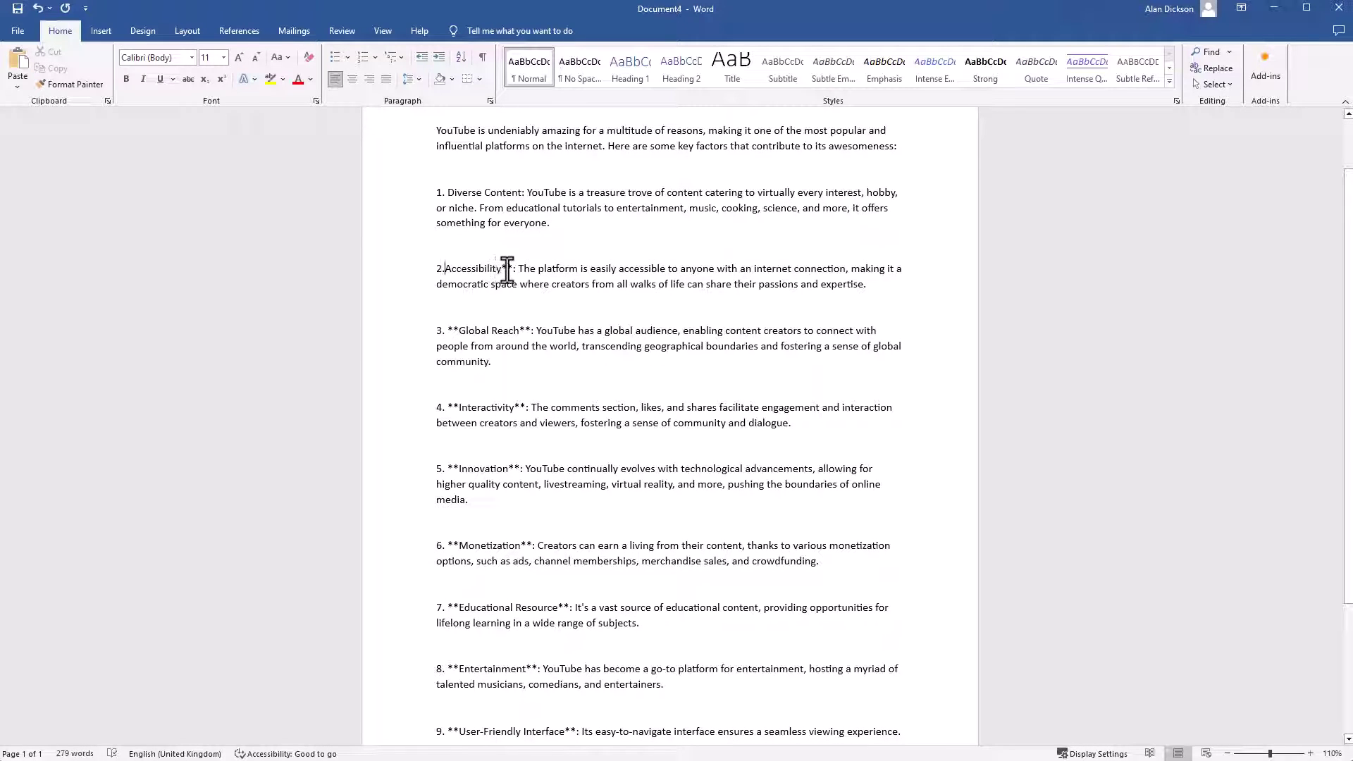
{"action": "left_click", "coordinate": [514, 269]}
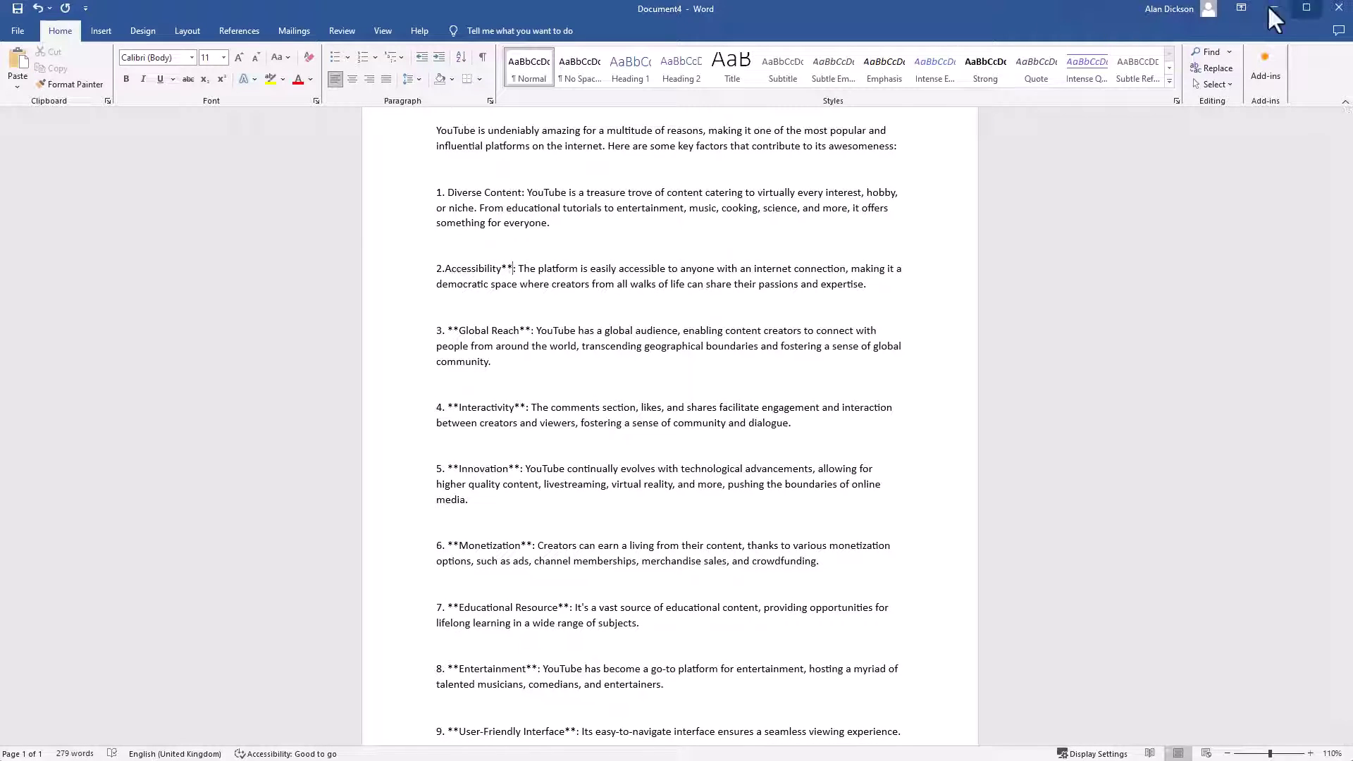
In the Assist User's Hello chat, send 'heelo', then ask 'why should i use elearning?'
{"action": "key", "text": "alt+Tab"}
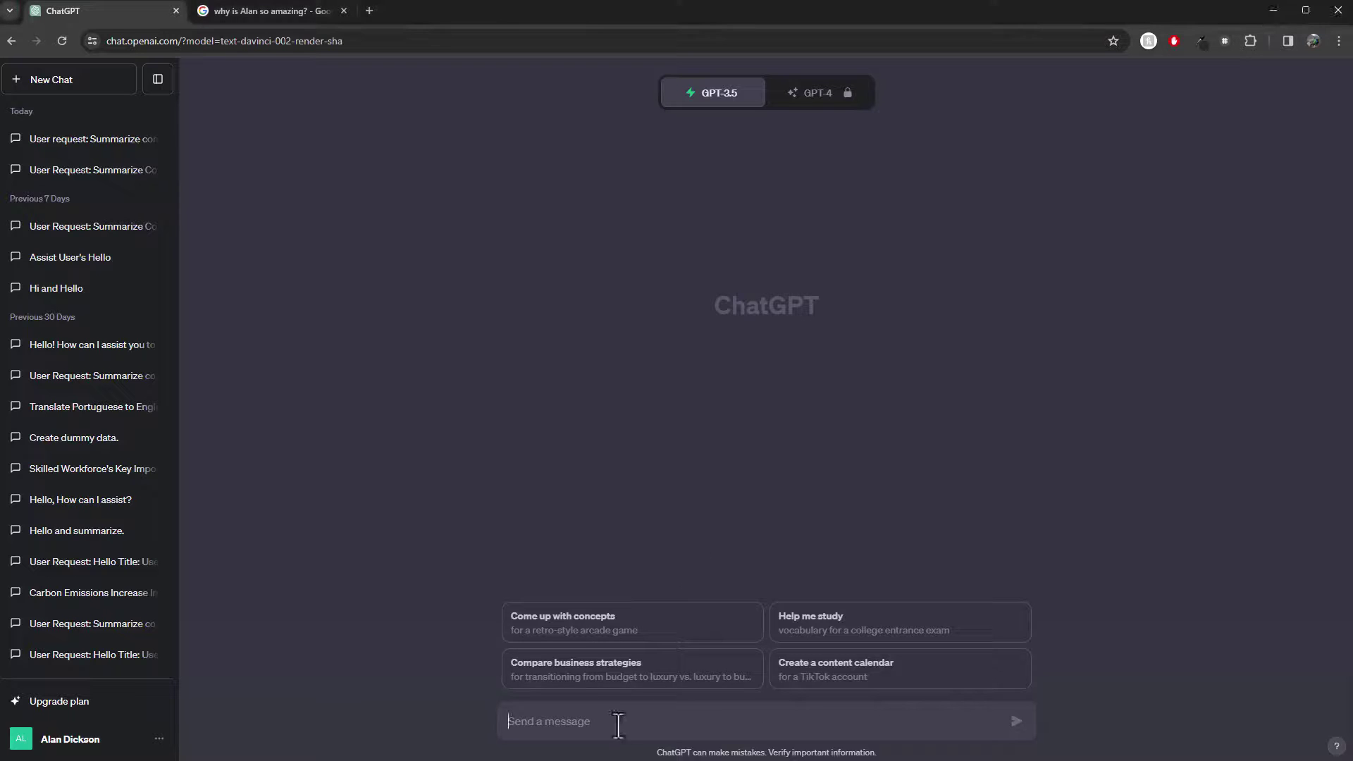
{"action": "left_click", "coordinate": [71, 257]}
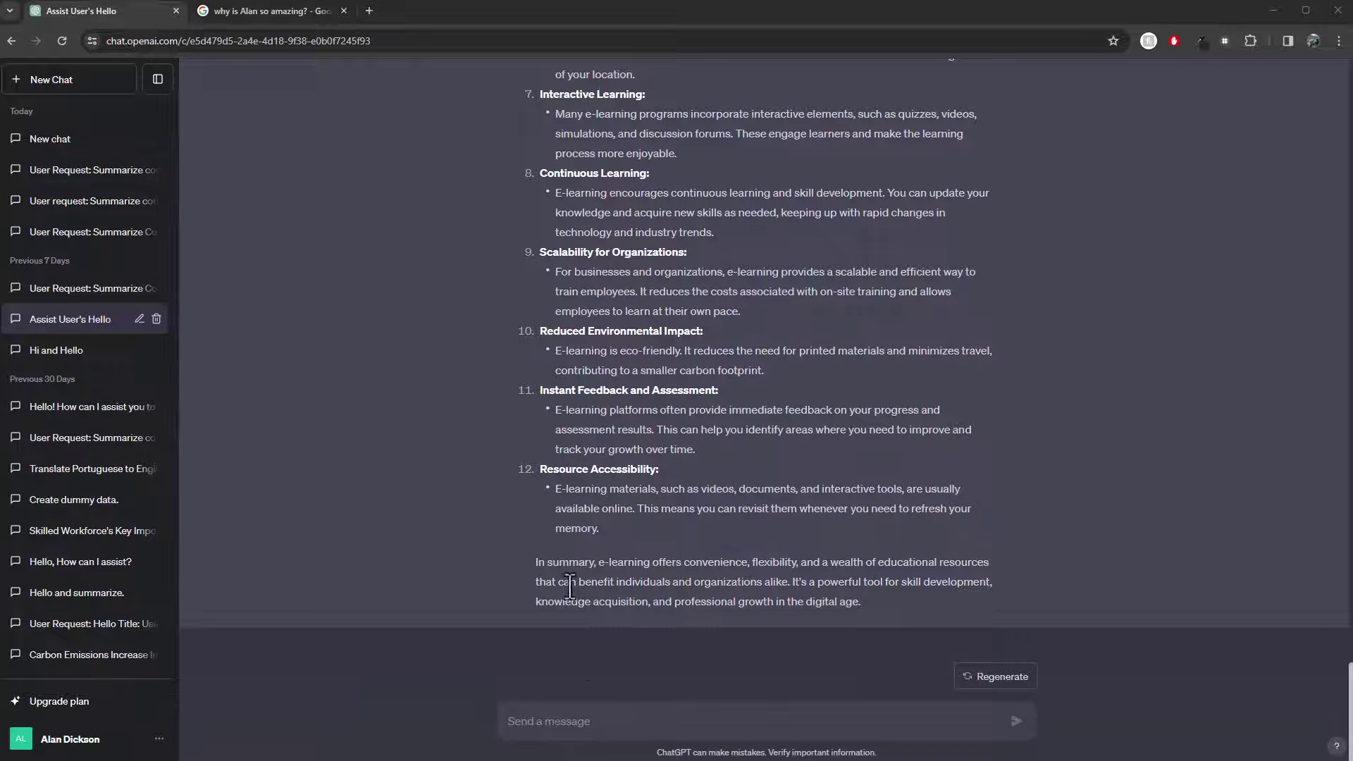
{"action": "left_click", "coordinate": [688, 721]}
{"action": "type", "text": "heelo"}
{"action": "key", "text": "Return"}
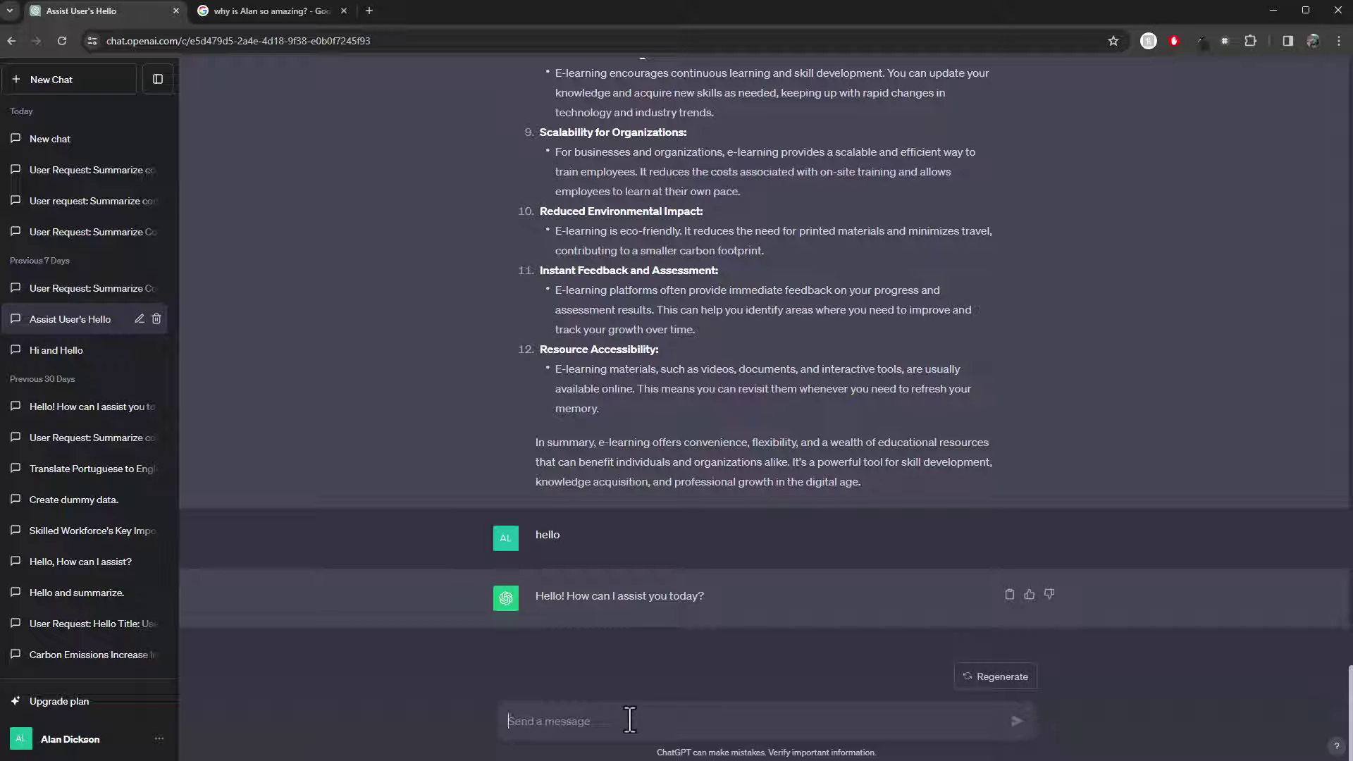
{"action": "type", "text": "why should i use elearning?"}
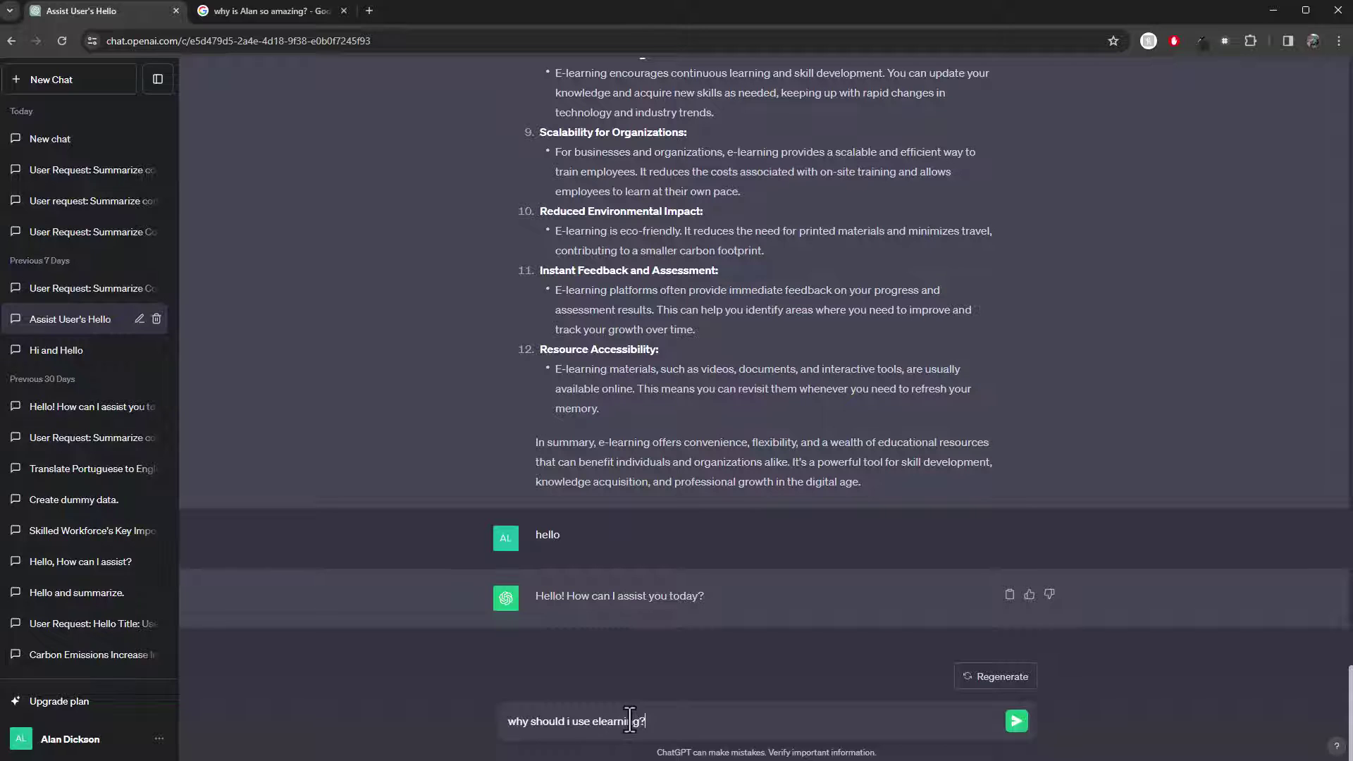
{"action": "key", "text": "Return"}
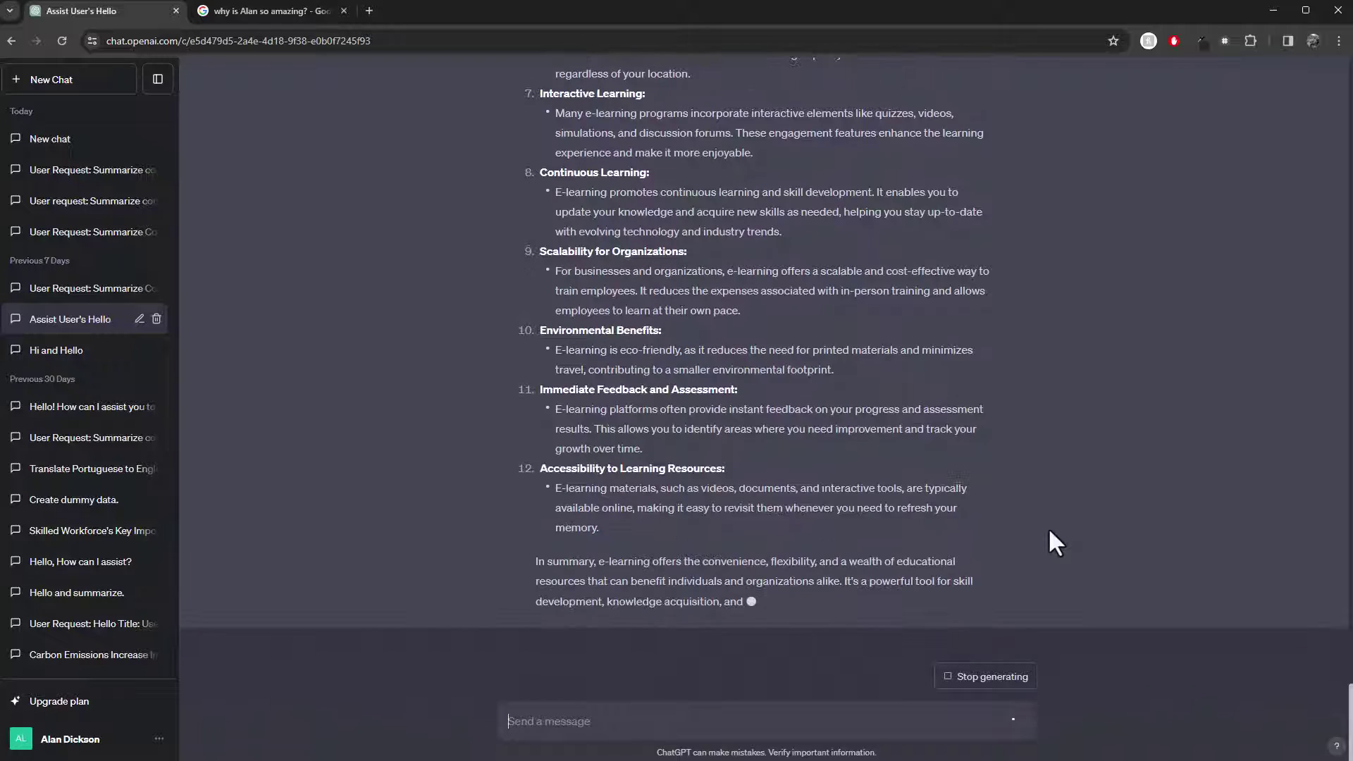
Look over the reply's headings, then copy the whole e-learning answer with its copy icon
{"action": "scroll", "coordinate": [1043, 522], "scroll_direction": "up", "scroll_amount": 7}
{"action": "scroll", "coordinate": [1039, 519], "scroll_direction": "up", "scroll_amount": 4}
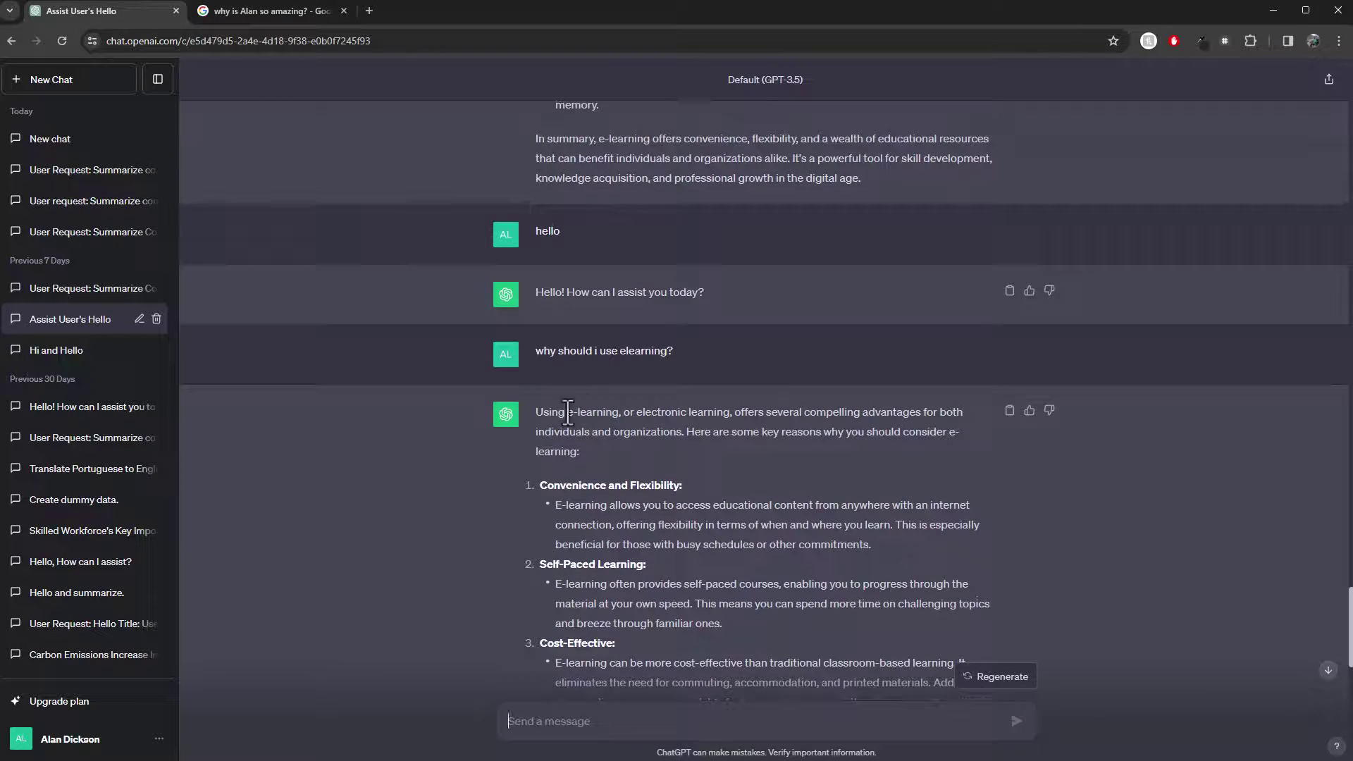
{"action": "scroll", "coordinate": [669, 454], "scroll_direction": "down", "scroll_amount": 2}
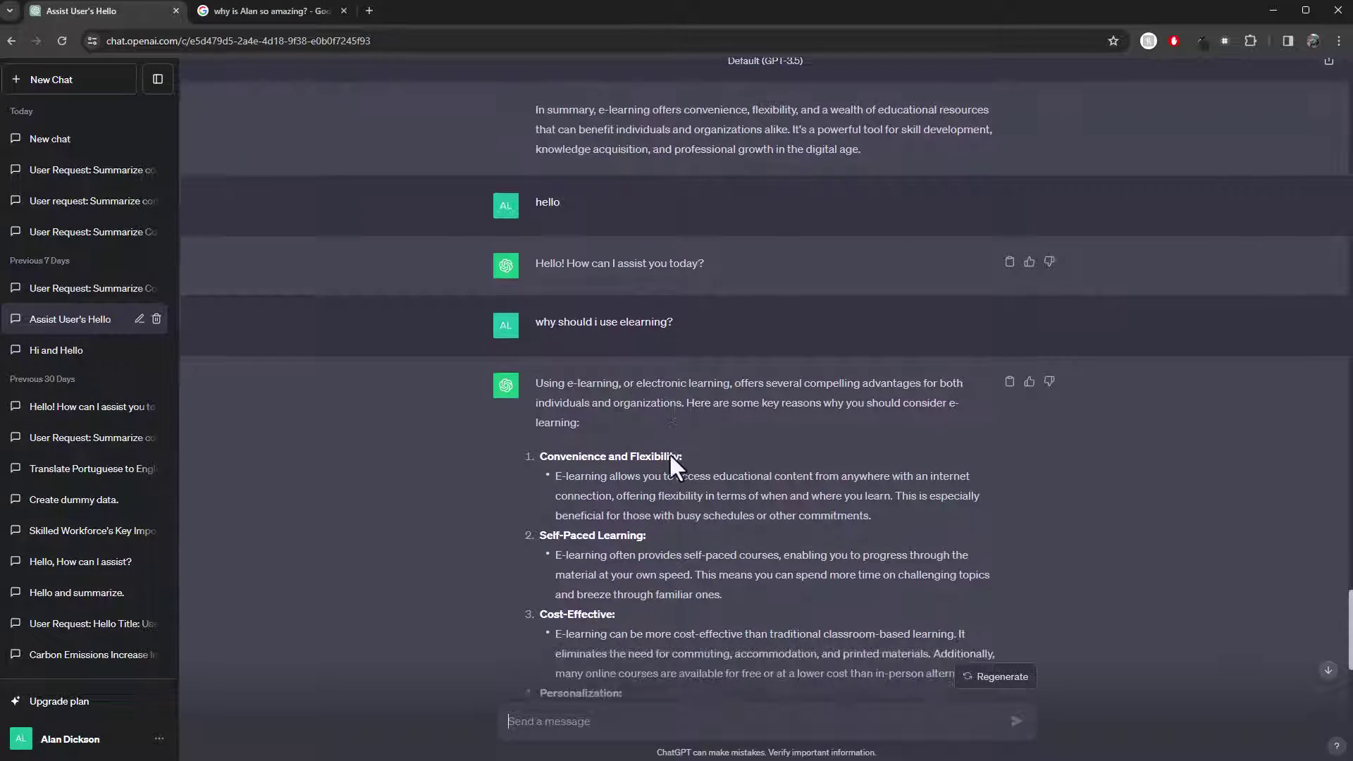
{"action": "left_click_drag", "start_coordinate": [683, 350], "coordinate": [533, 348]}
{"action": "left_click_drag", "start_coordinate": [625, 423], "coordinate": [534, 419]}
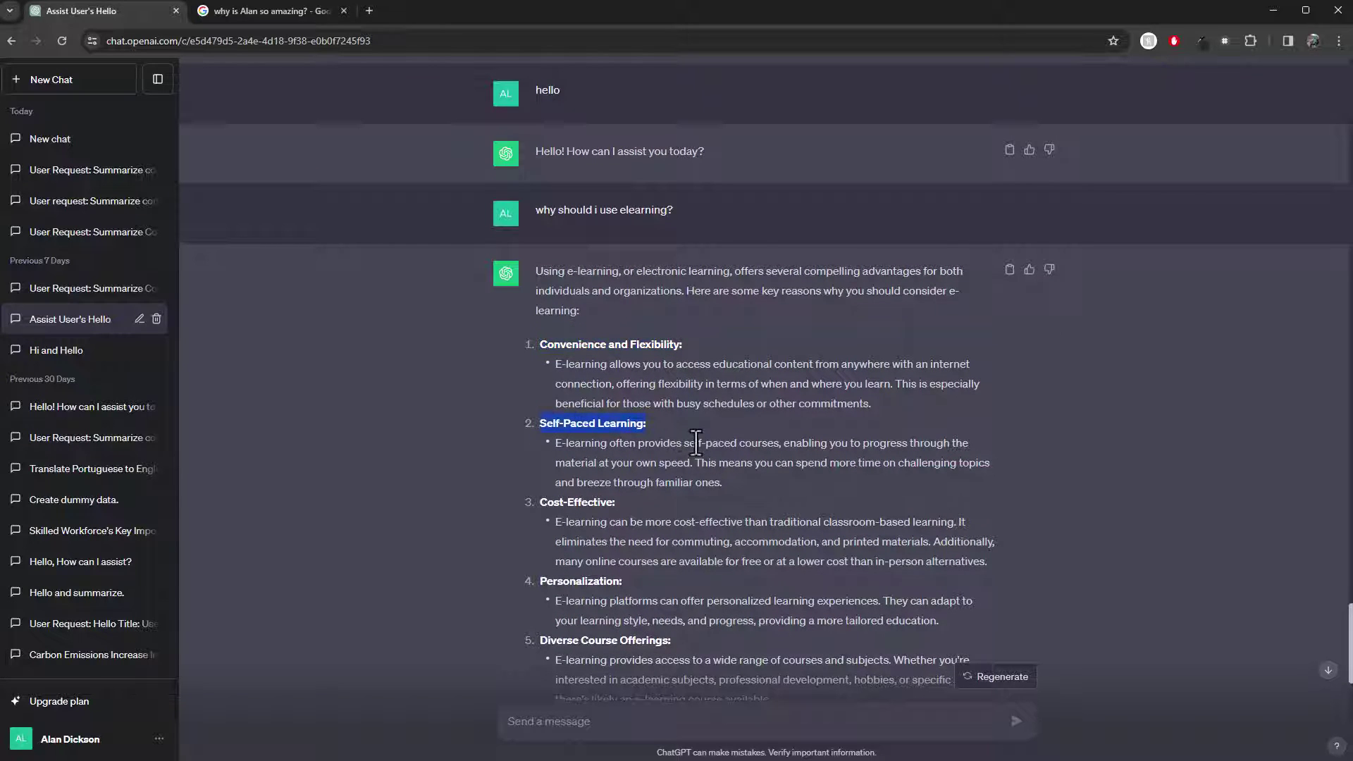
{"action": "left_click", "coordinate": [623, 493]}
{"action": "left_click", "coordinate": [1009, 272]}
Paste the e-learning answer into a fresh blank Word document, then minimize that window
{"action": "key", "text": "alt+Tab"}
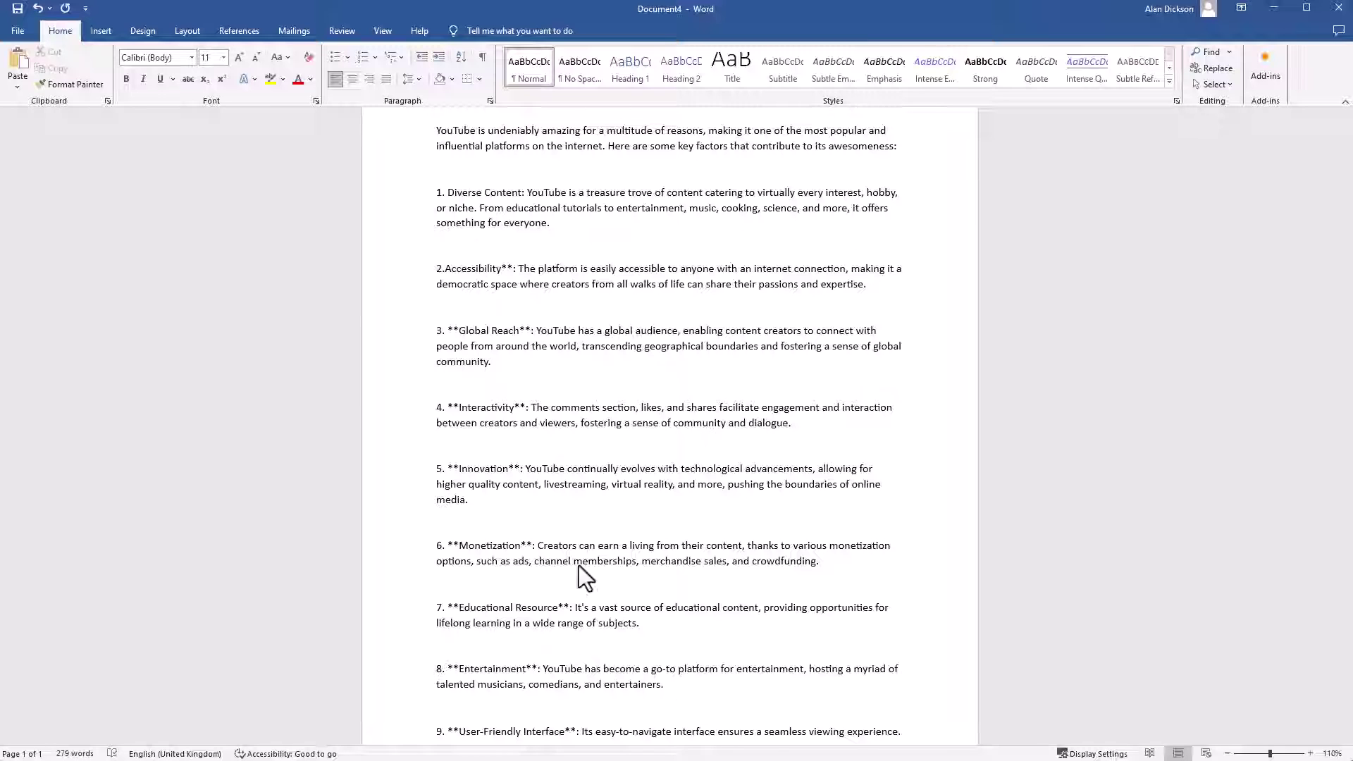
{"action": "left_click", "coordinate": [17, 31]}
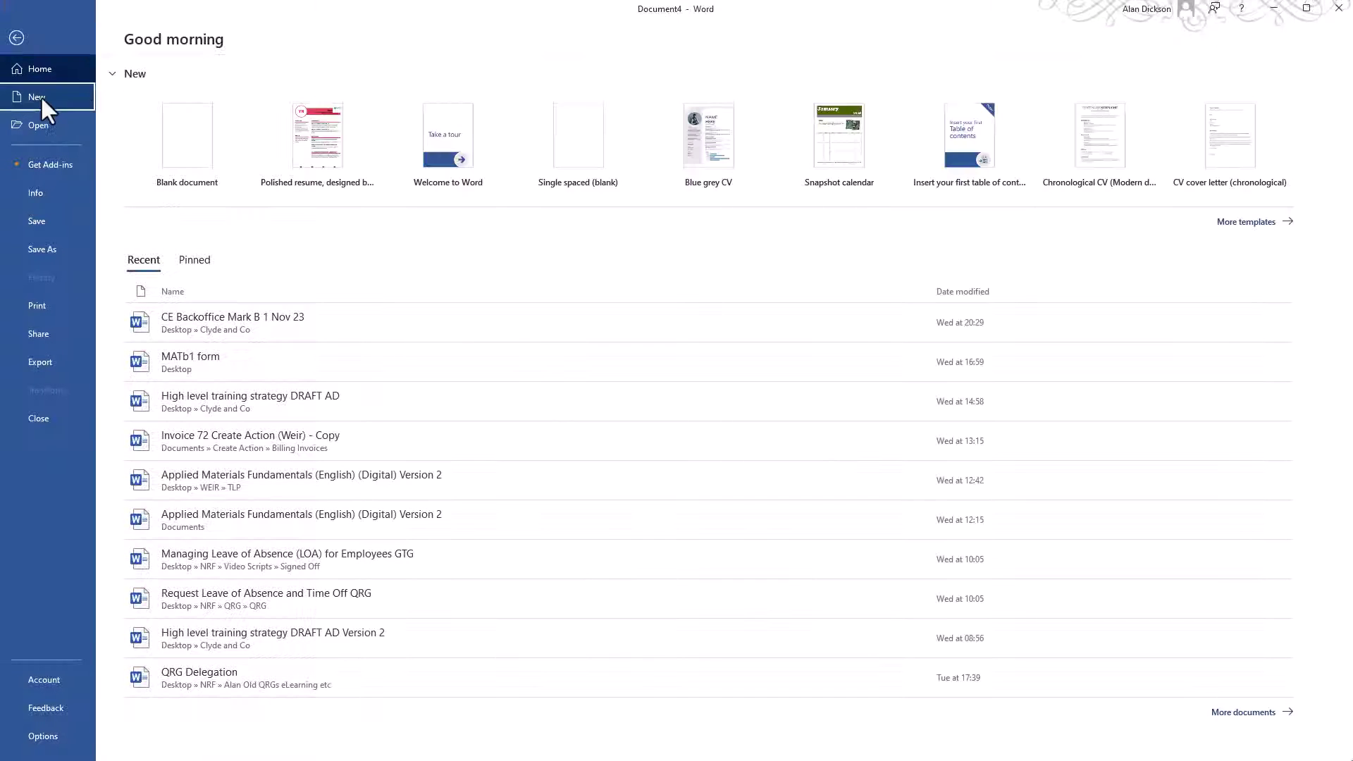
{"action": "left_click", "coordinate": [40, 95]}
{"action": "left_click", "coordinate": [227, 168]}
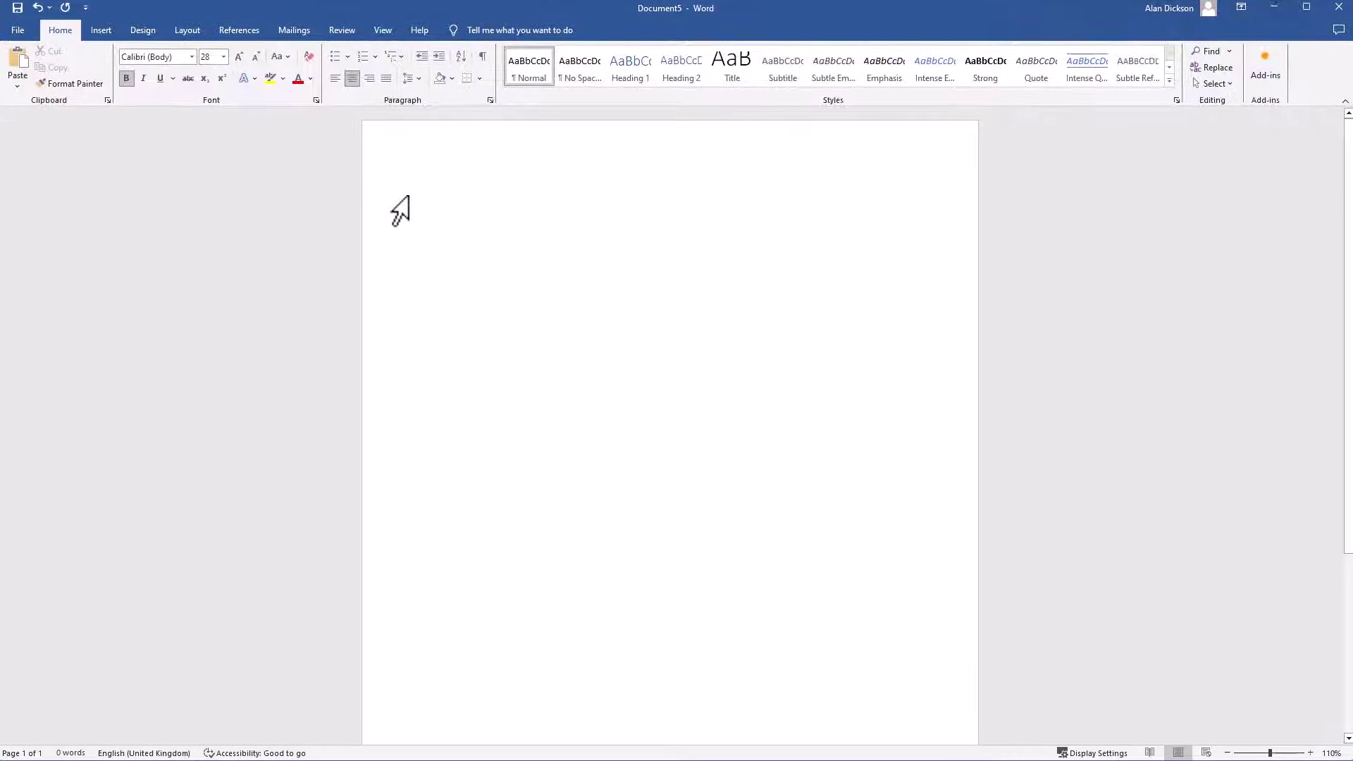
{"action": "right_click", "coordinate": [444, 209]}
{"action": "key", "text": "ctrl+v"}
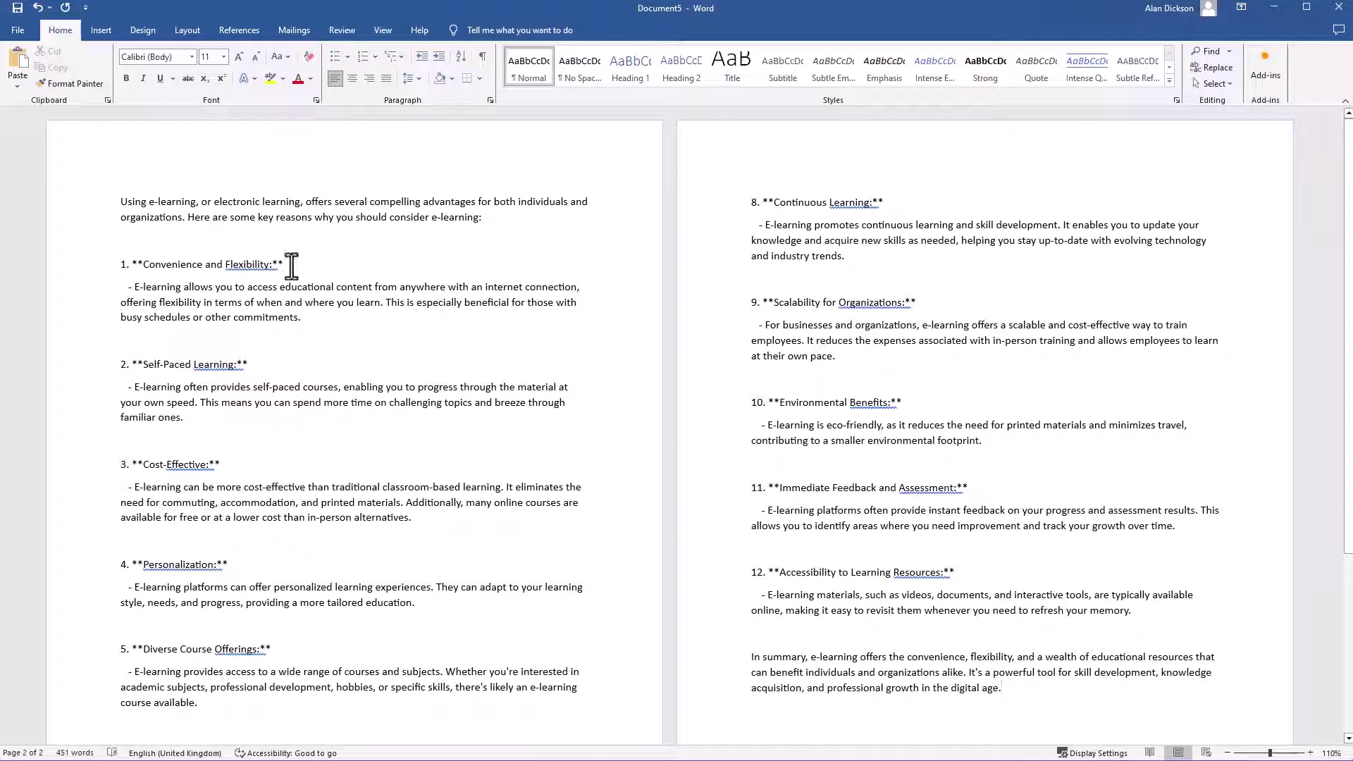
{"action": "left_click", "coordinate": [1274, 17]}
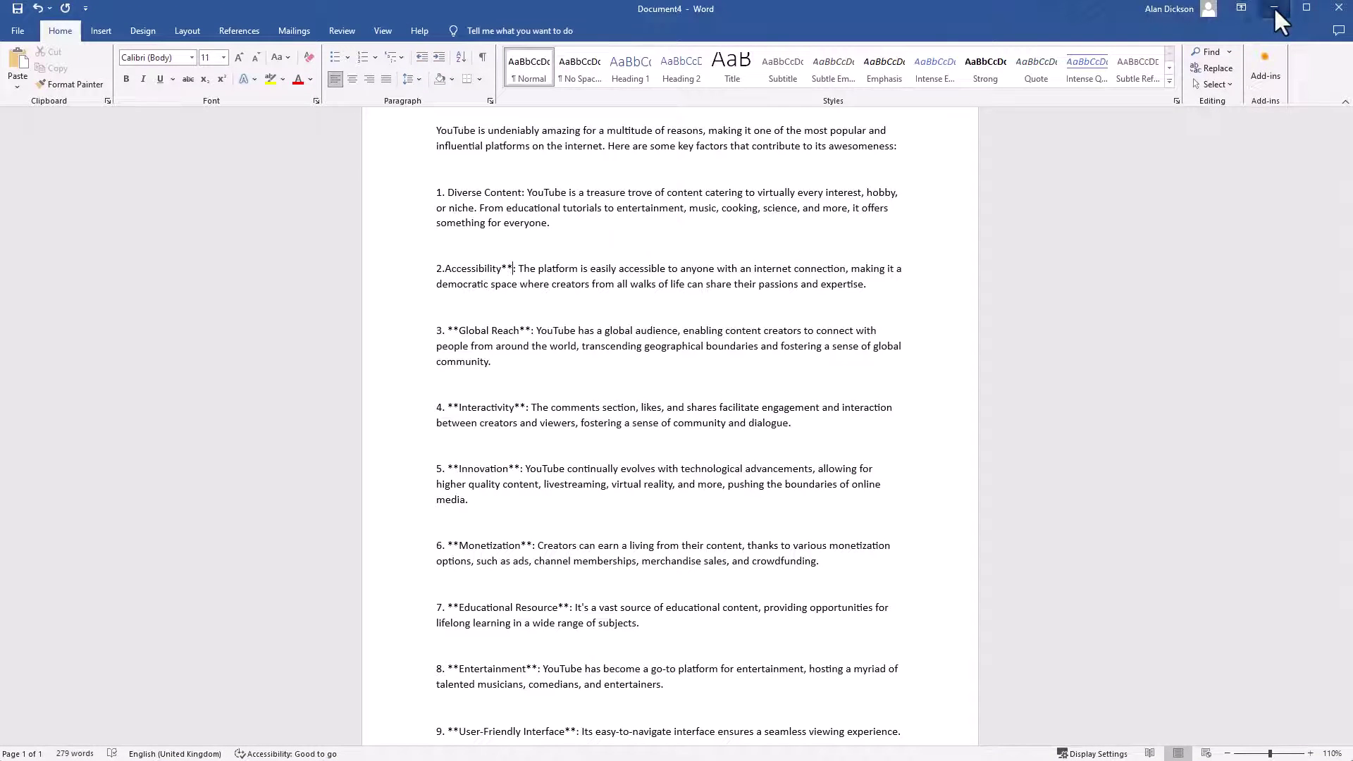
Ask ChatGPT 'Please remove all of the bold from the above', then stop the reply mid-generation
{"action": "left_click", "coordinate": [1276, 10]}
{"action": "scroll", "coordinate": [566, 508], "scroll_direction": "down", "scroll_amount": 10}
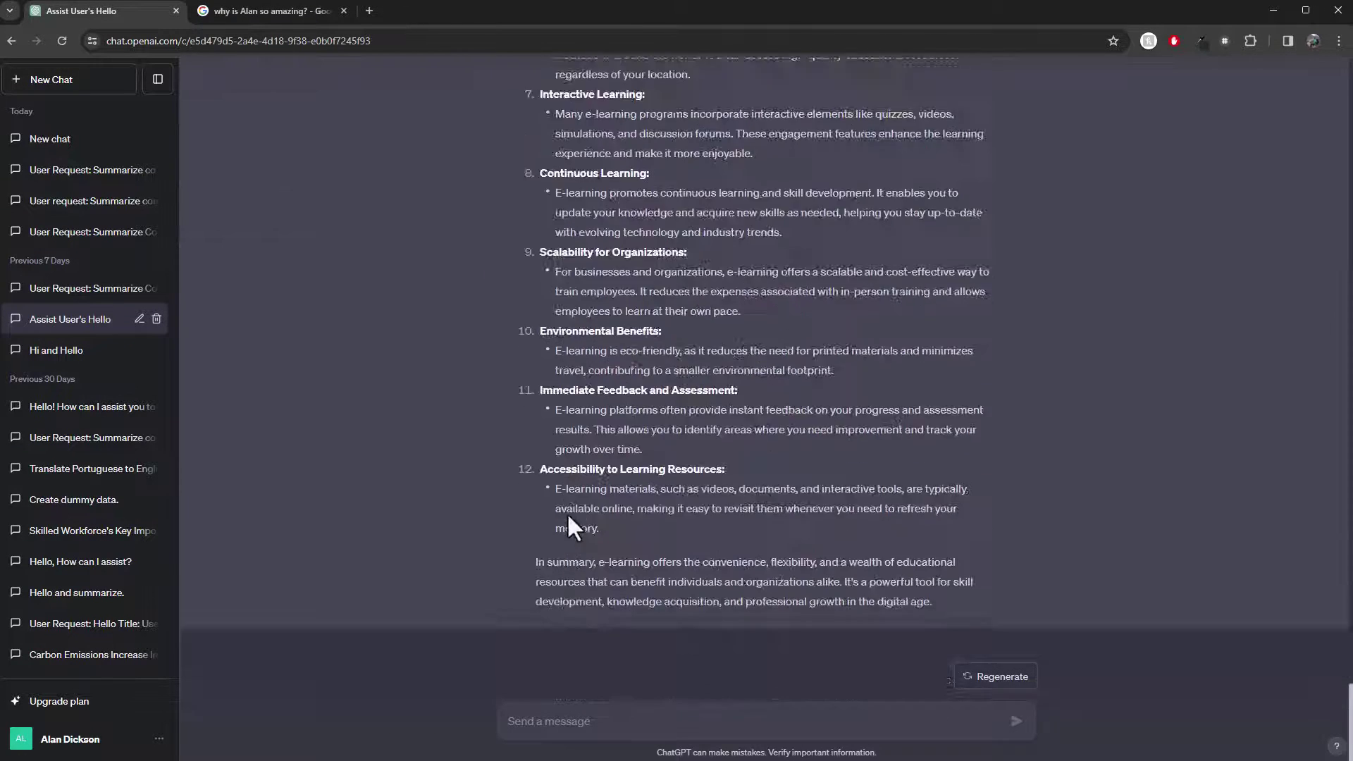
{"action": "type", "text": "Hlease remove all of the bold from the above"}
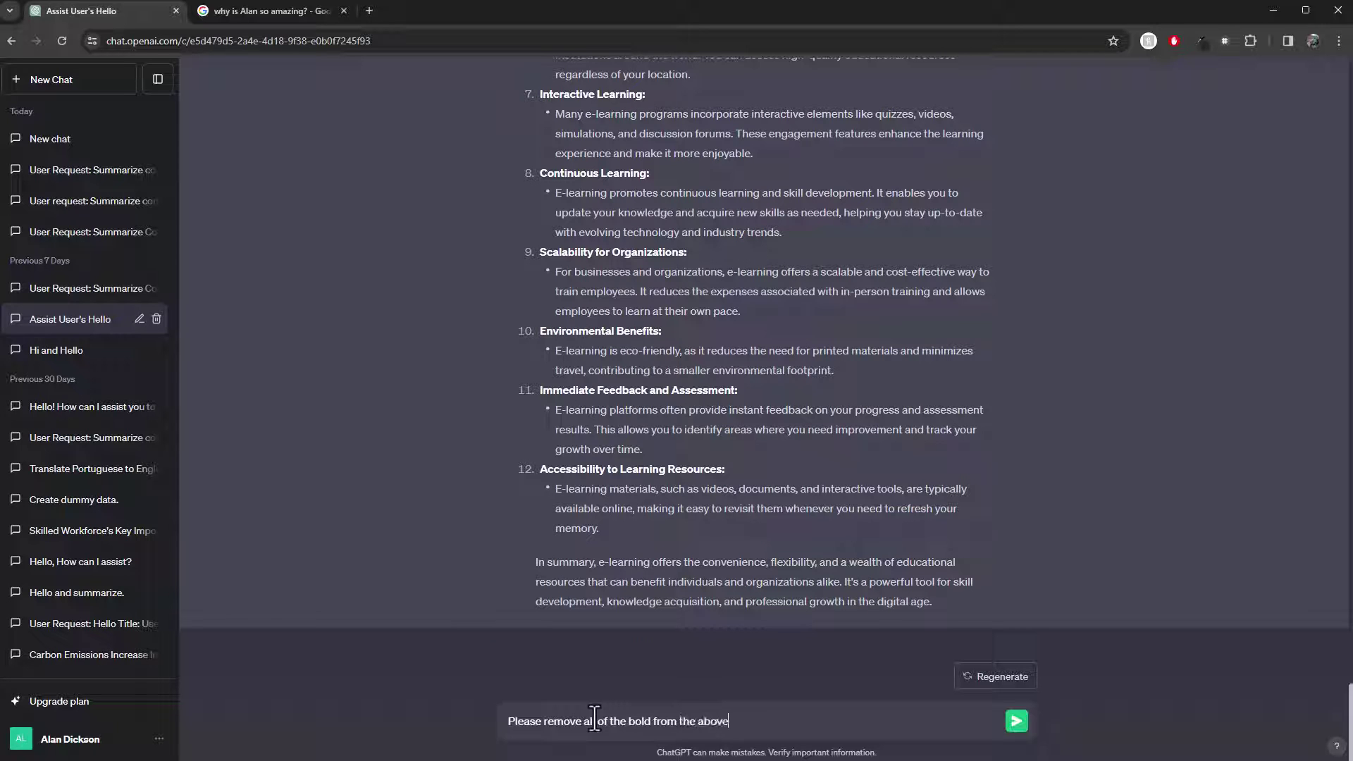
{"action": "key", "text": "Return"}
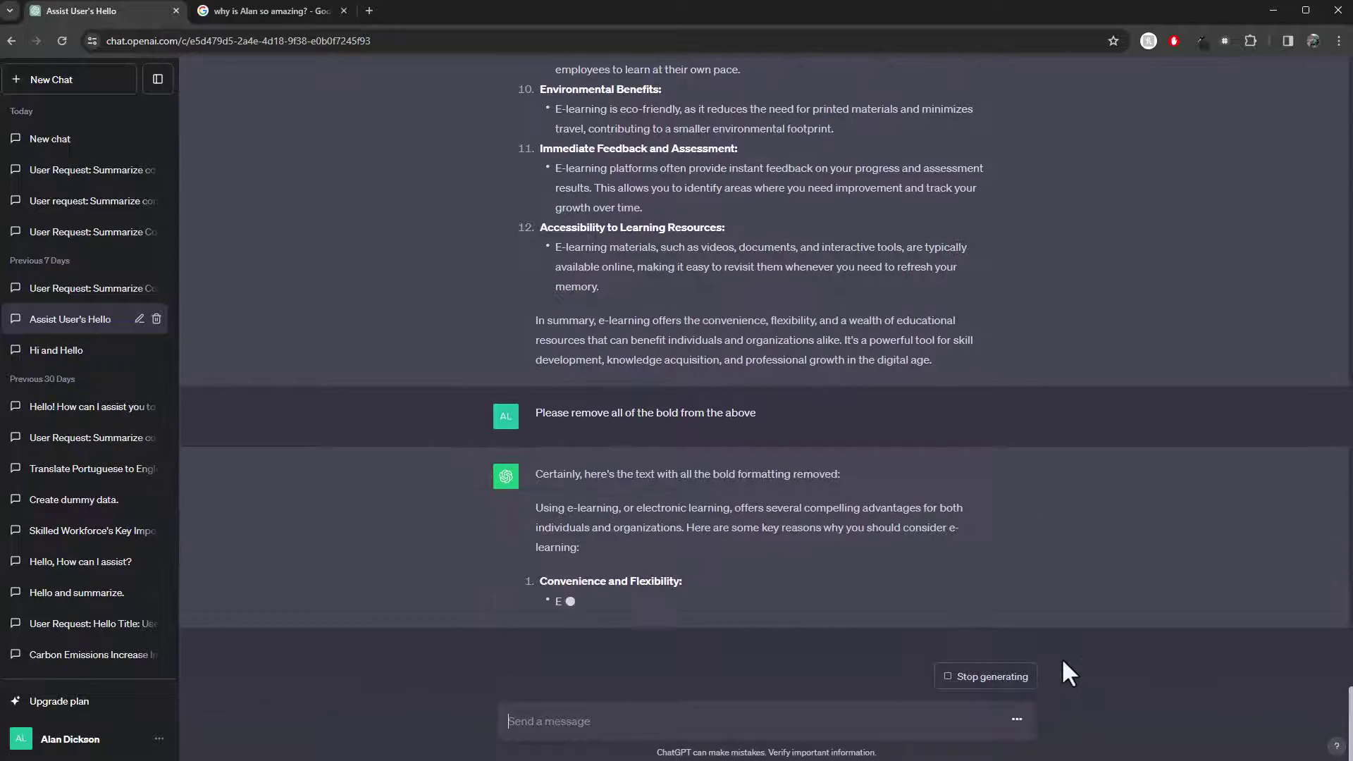
{"action": "left_click", "coordinate": [951, 678]}
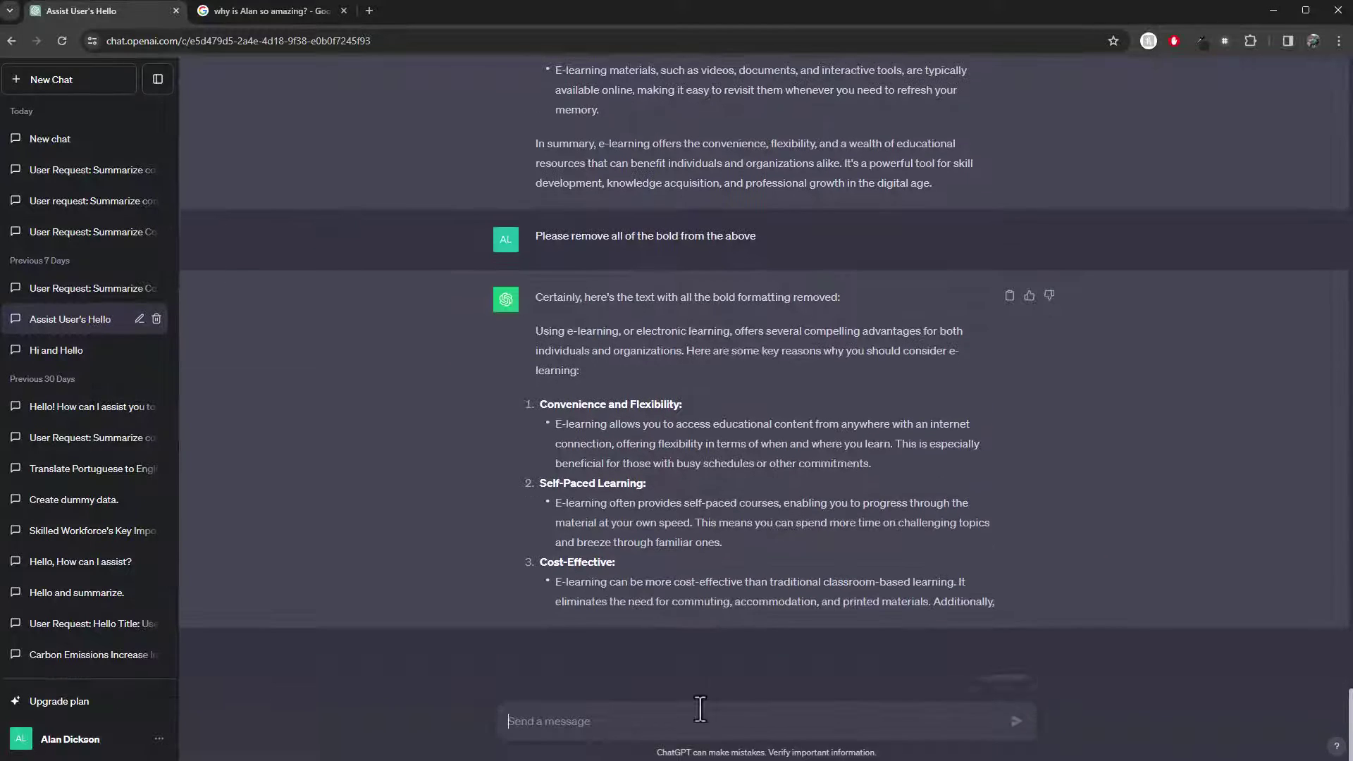
Resend the request as 'please remove the bold letters from the above' and review the new reply
{"action": "type", "text": "please remove the bold"}
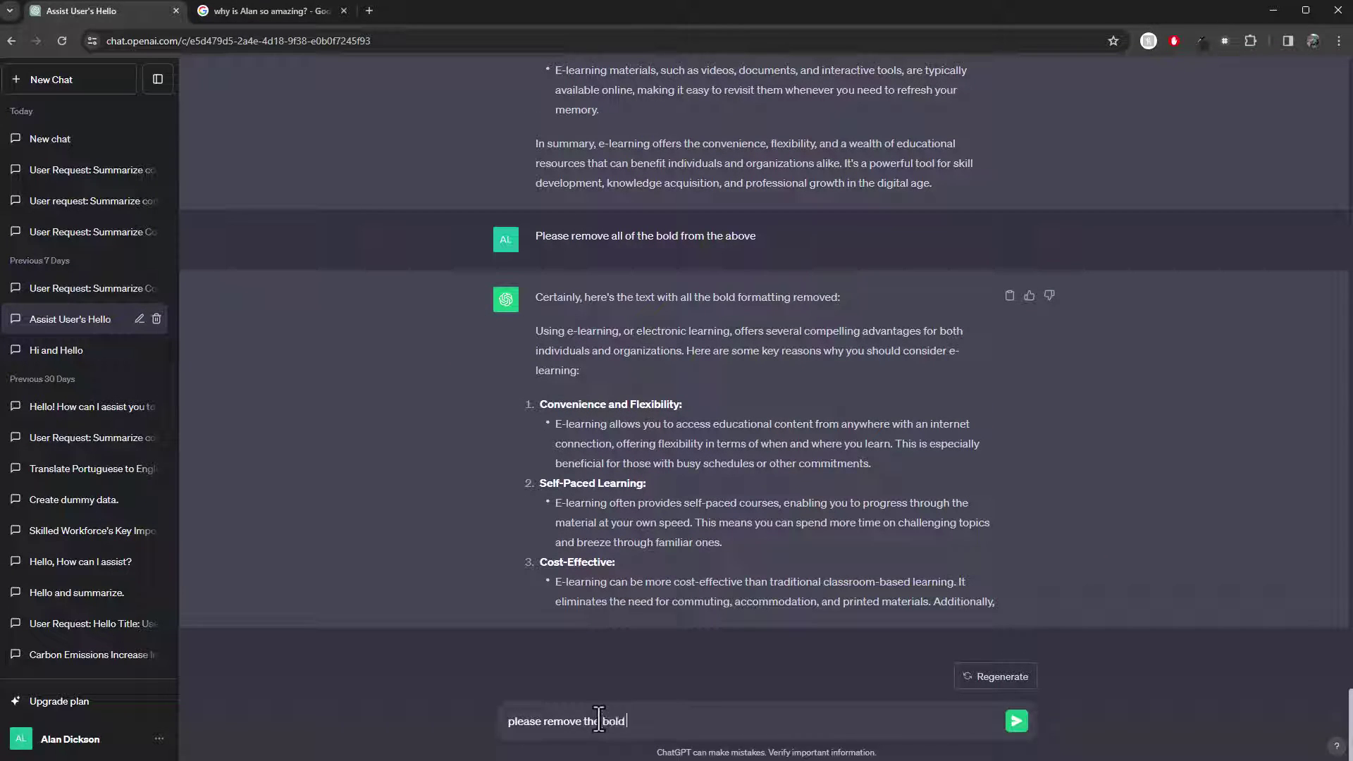
{"action": "type", "text": " letters from the above"}
{"action": "key", "text": "Return"}
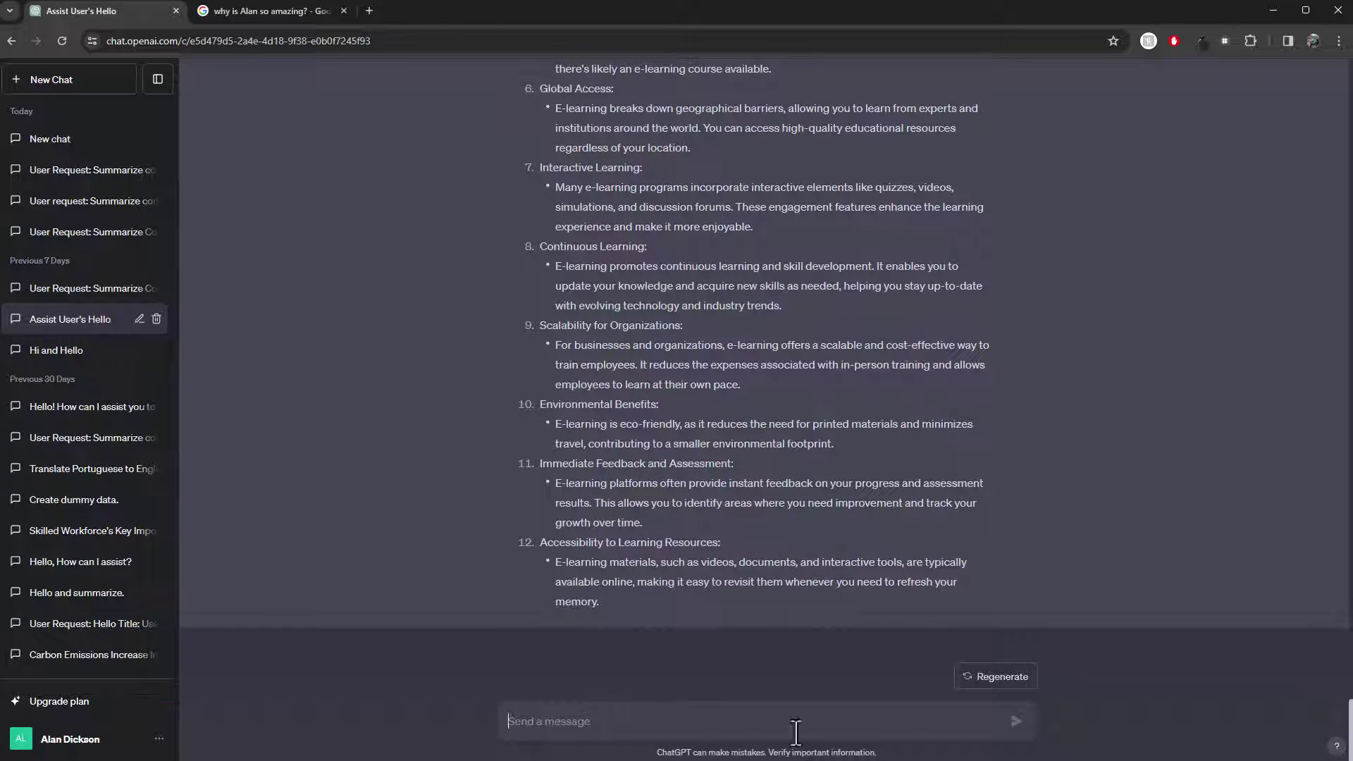
{"action": "scroll", "coordinate": [845, 553], "scroll_direction": "up", "scroll_amount": 7}
{"action": "scroll", "coordinate": [845, 550], "scroll_direction": "up", "scroll_amount": 5}
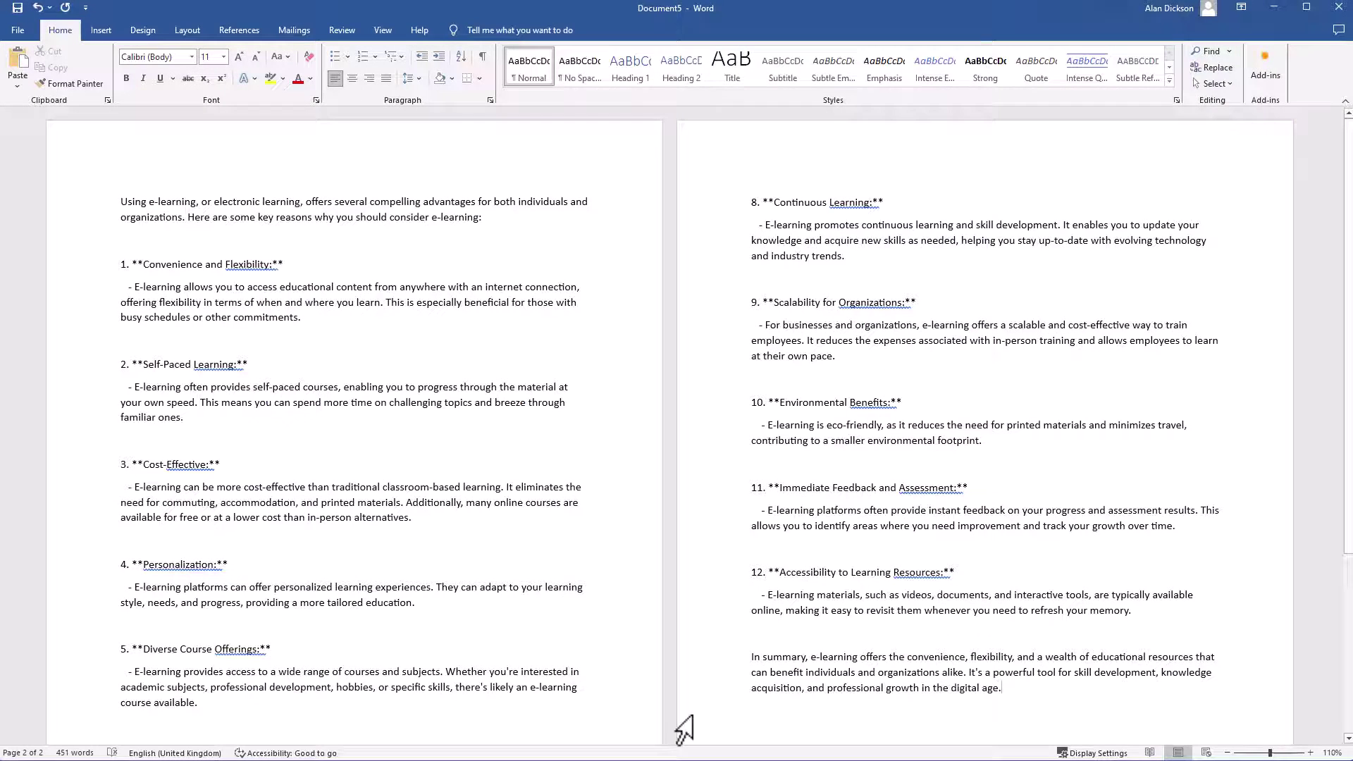
Paste the bold-free answer into a second blank Word document and check heading 1 has no asterisks
{"action": "key", "text": "alt+Tab"}
{"action": "left_click", "coordinate": [18, 30]}
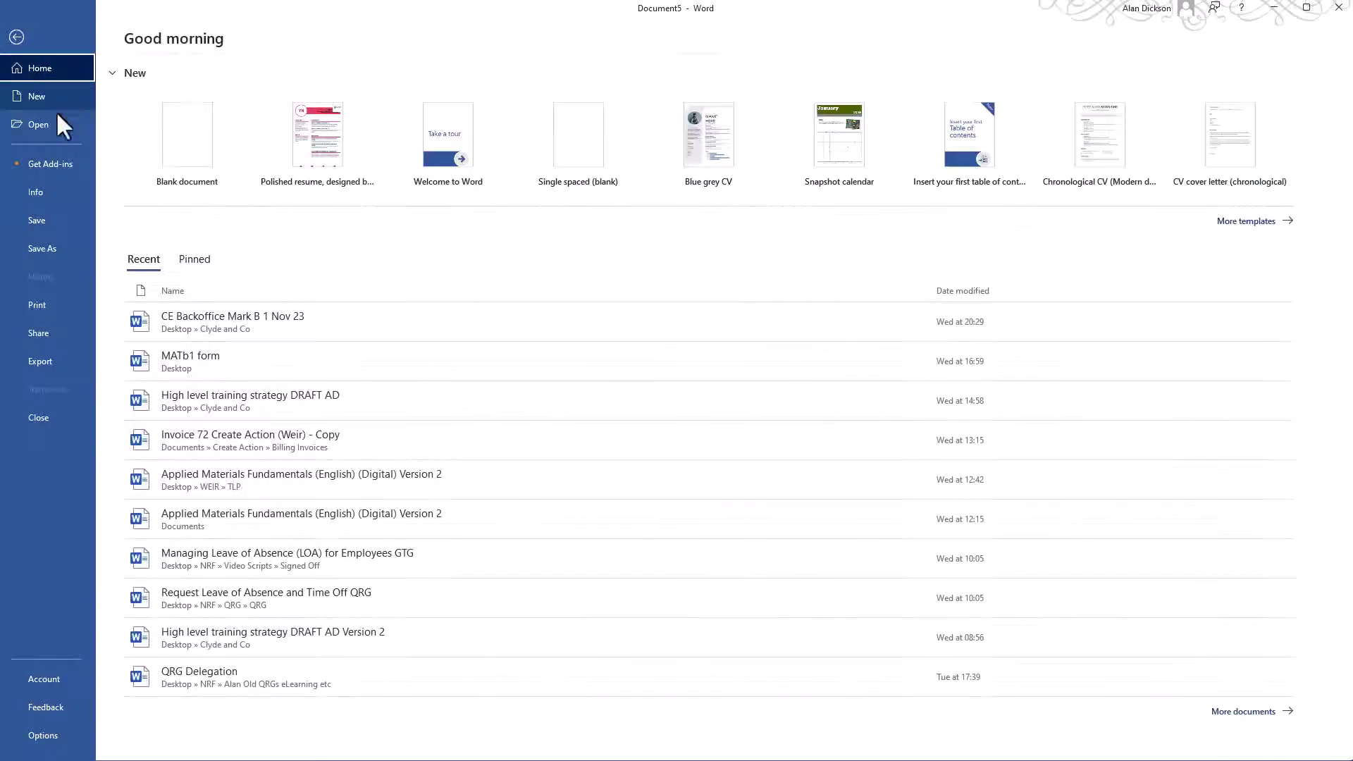
{"action": "left_click", "coordinate": [38, 95]}
{"action": "left_click", "coordinate": [247, 179]}
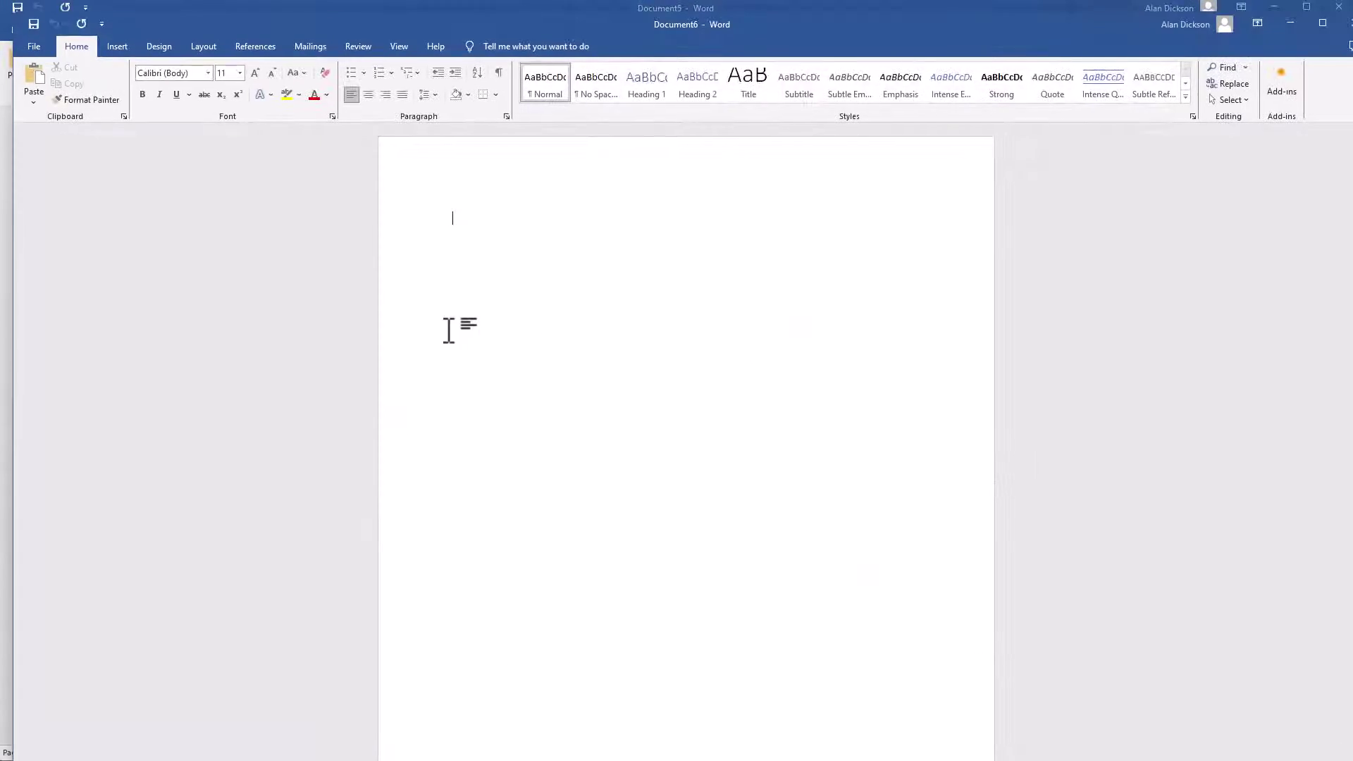
{"action": "key", "text": "ctrl+v"}
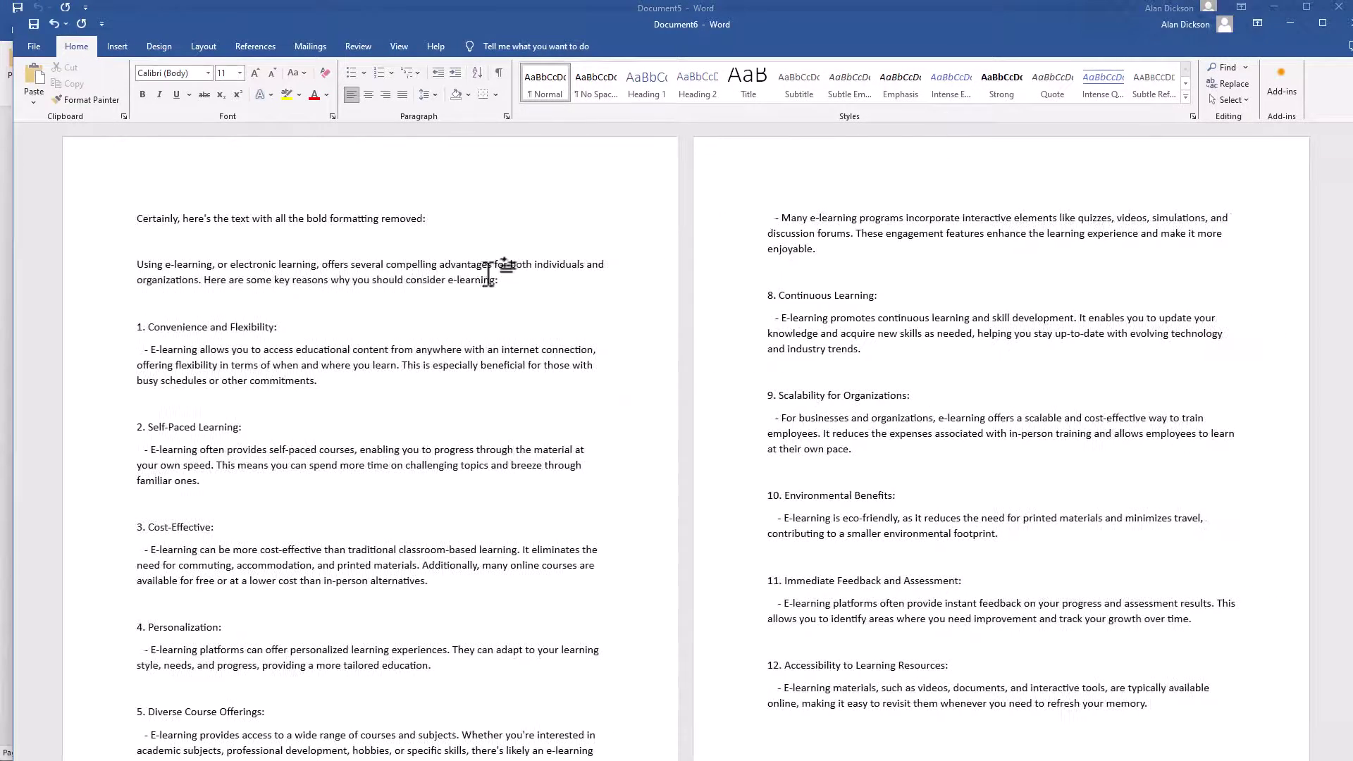
{"action": "left_click", "coordinate": [276, 327]}
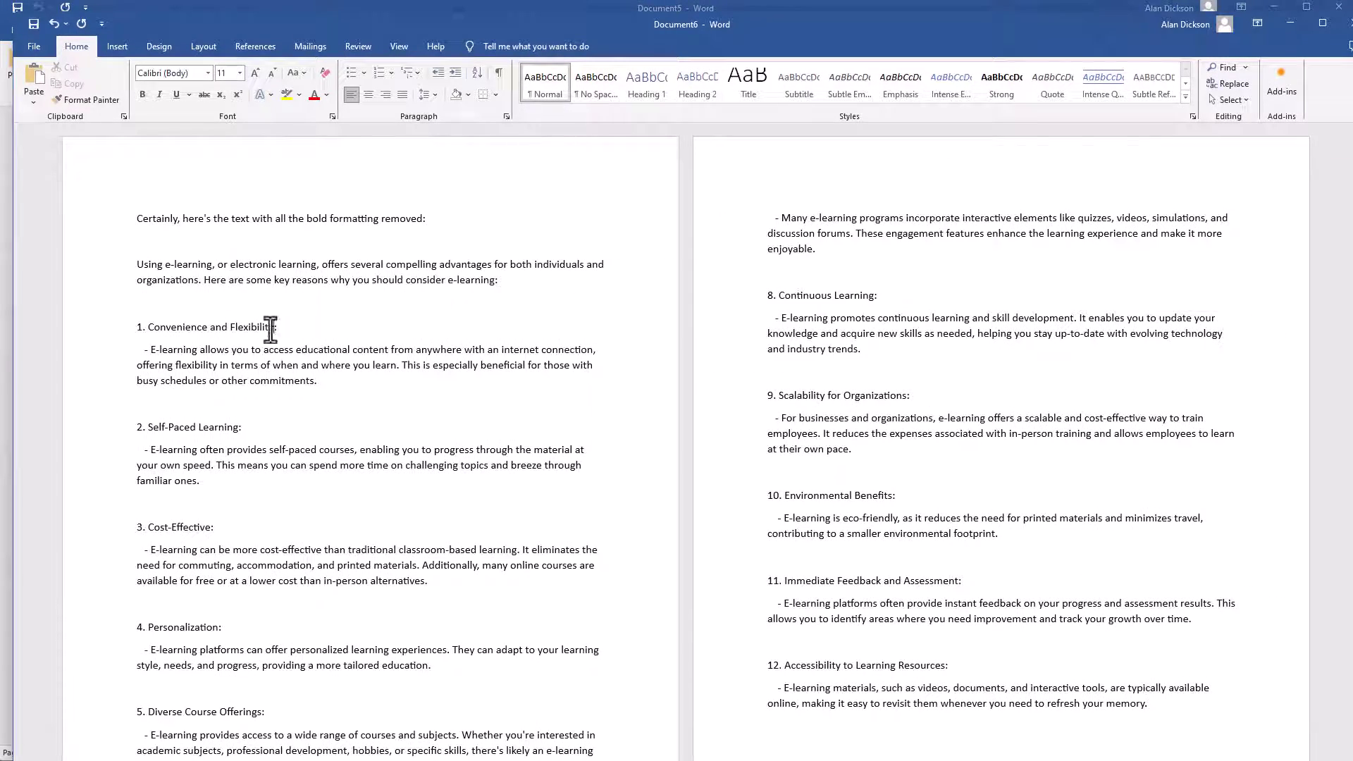
{"action": "left_click", "coordinate": [148, 327]}
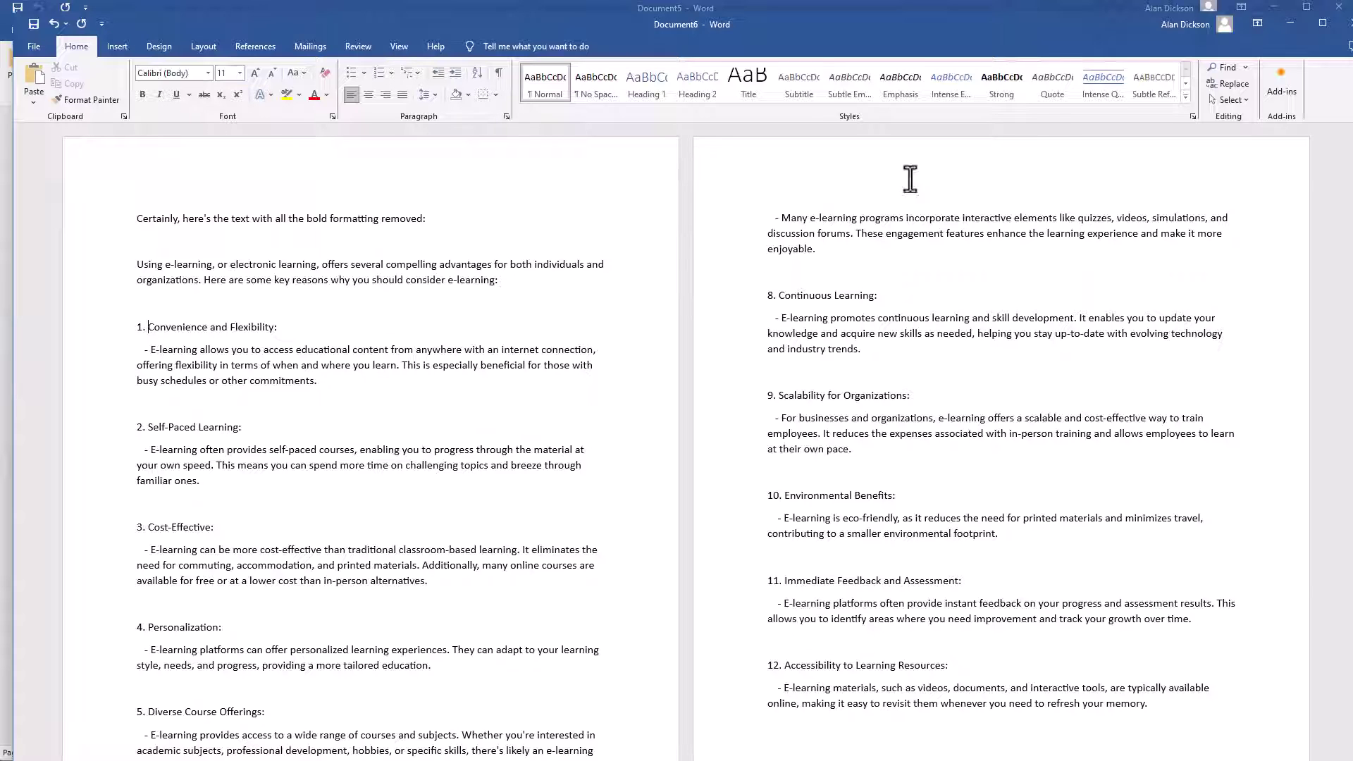
Ask ChatGPT to 'make all of the number headings have letters next to them, not numbers', then stop generation
{"action": "left_click", "coordinate": [1284, 24]}
{"action": "left_click", "coordinate": [1275, 9]}
{"action": "scroll", "coordinate": [810, 643], "scroll_direction": "down", "scroll_amount": 10}
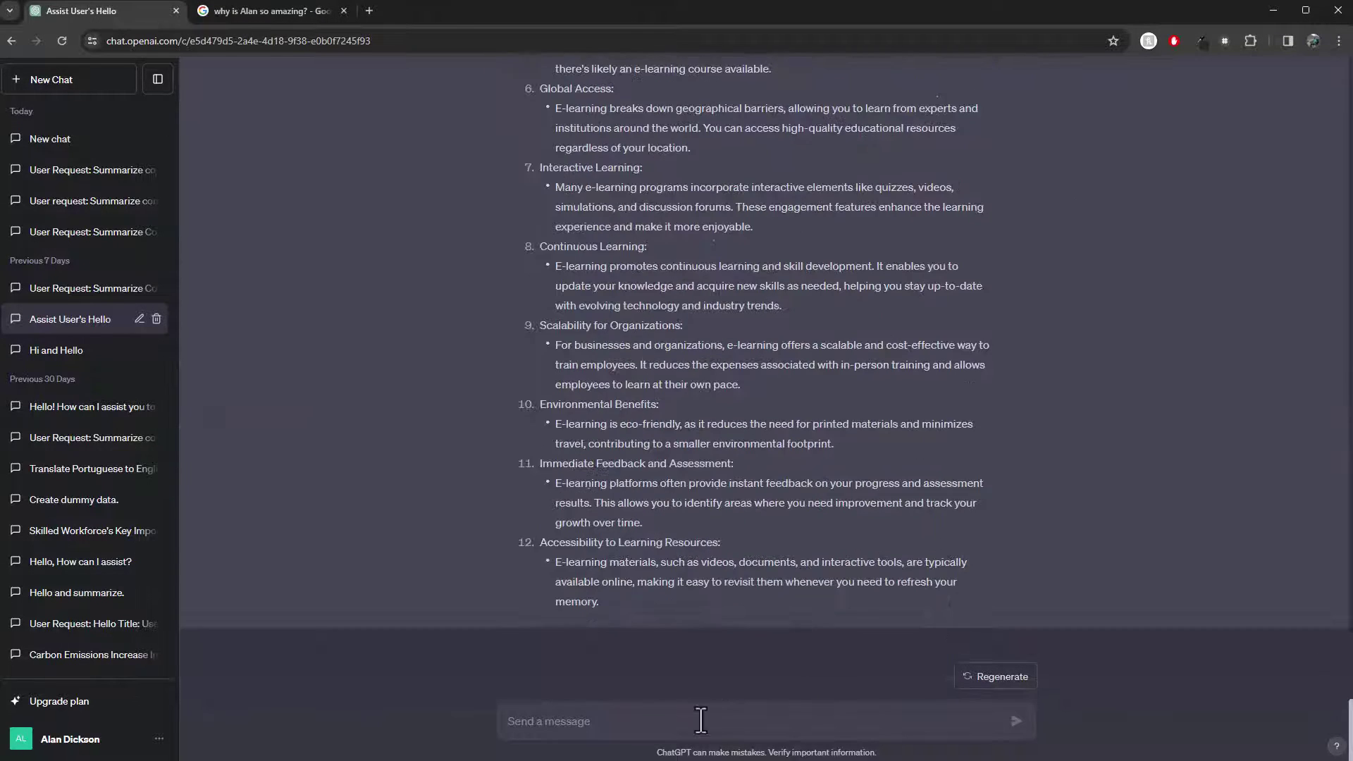
{"action": "left_click", "coordinate": [707, 726]}
{"action": "type", "text": "make all of the number headings have letters next to them, not numbers"}
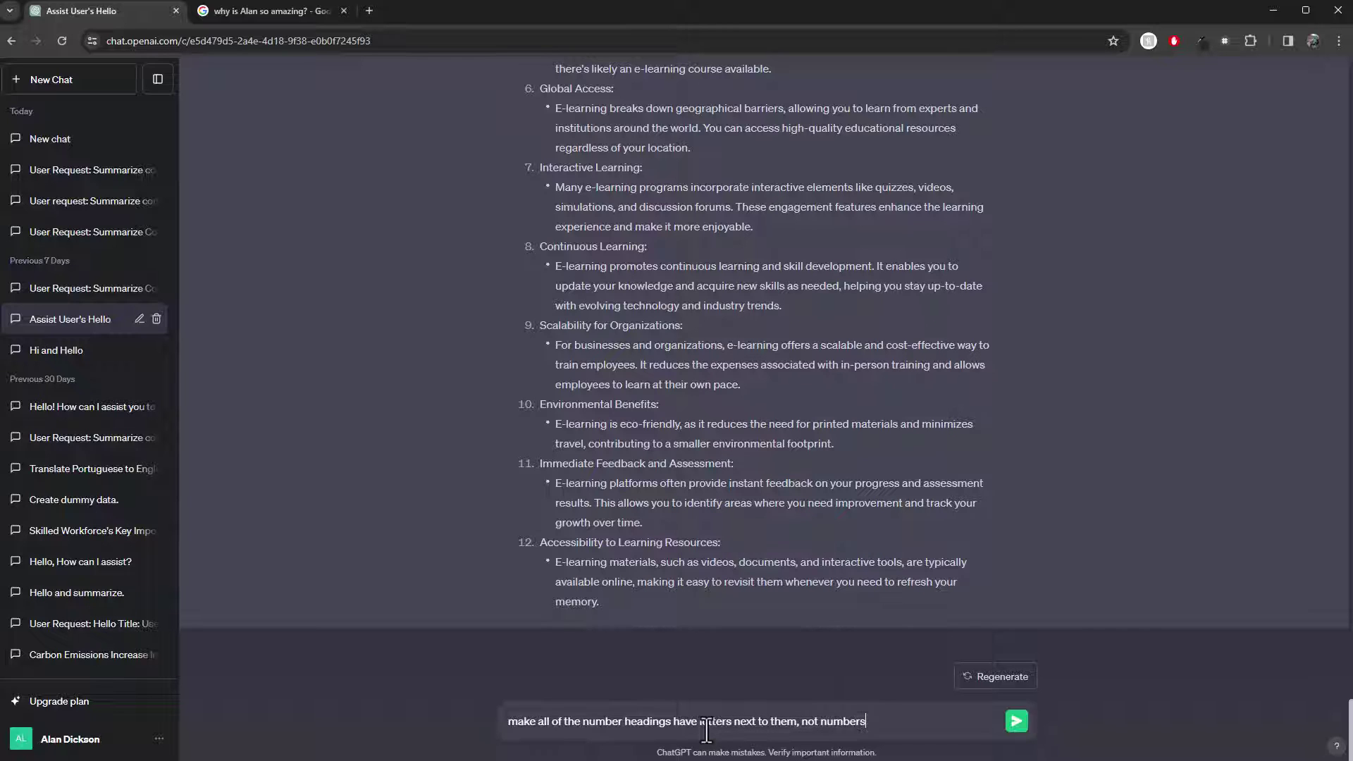
{"action": "key", "text": "Return"}
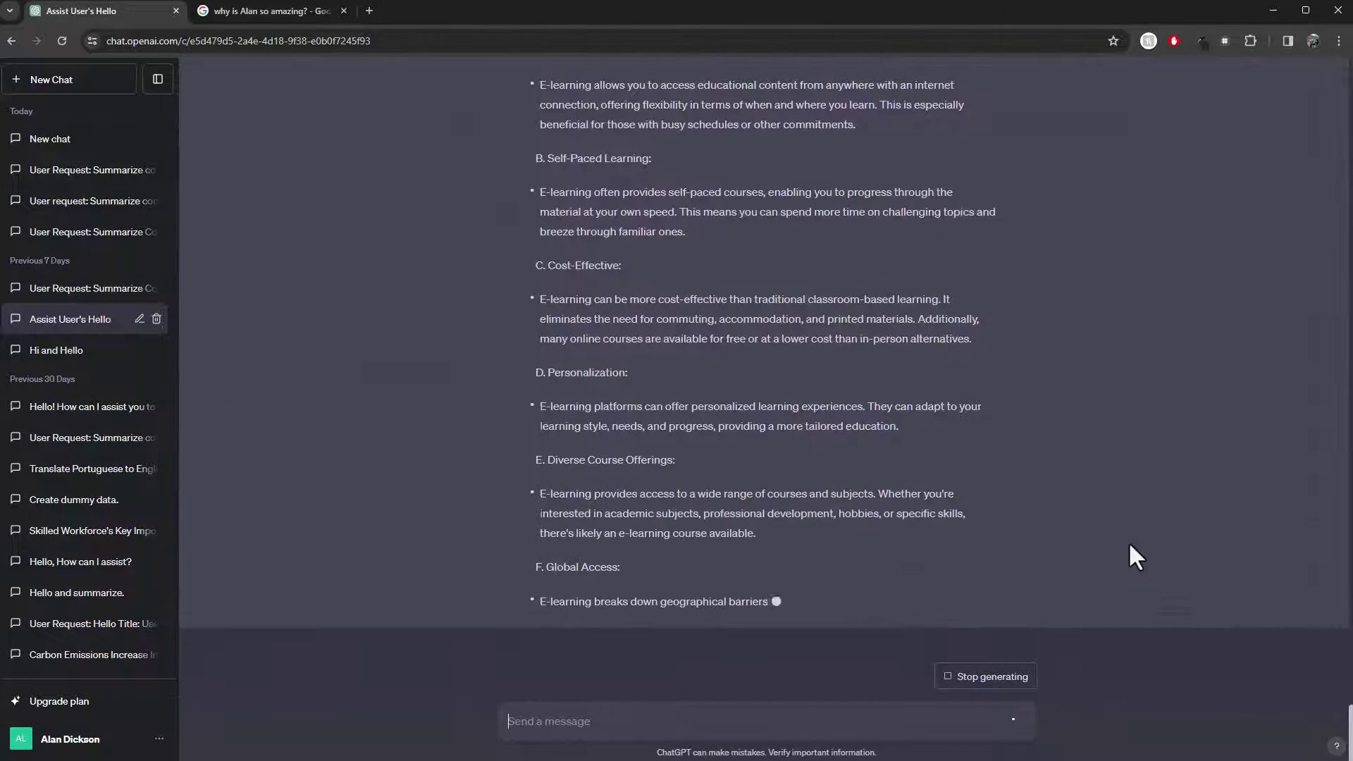
{"action": "left_click", "coordinate": [985, 676]}
{"action": "scroll", "coordinate": [1021, 543], "scroll_direction": "up", "scroll_amount": 6}
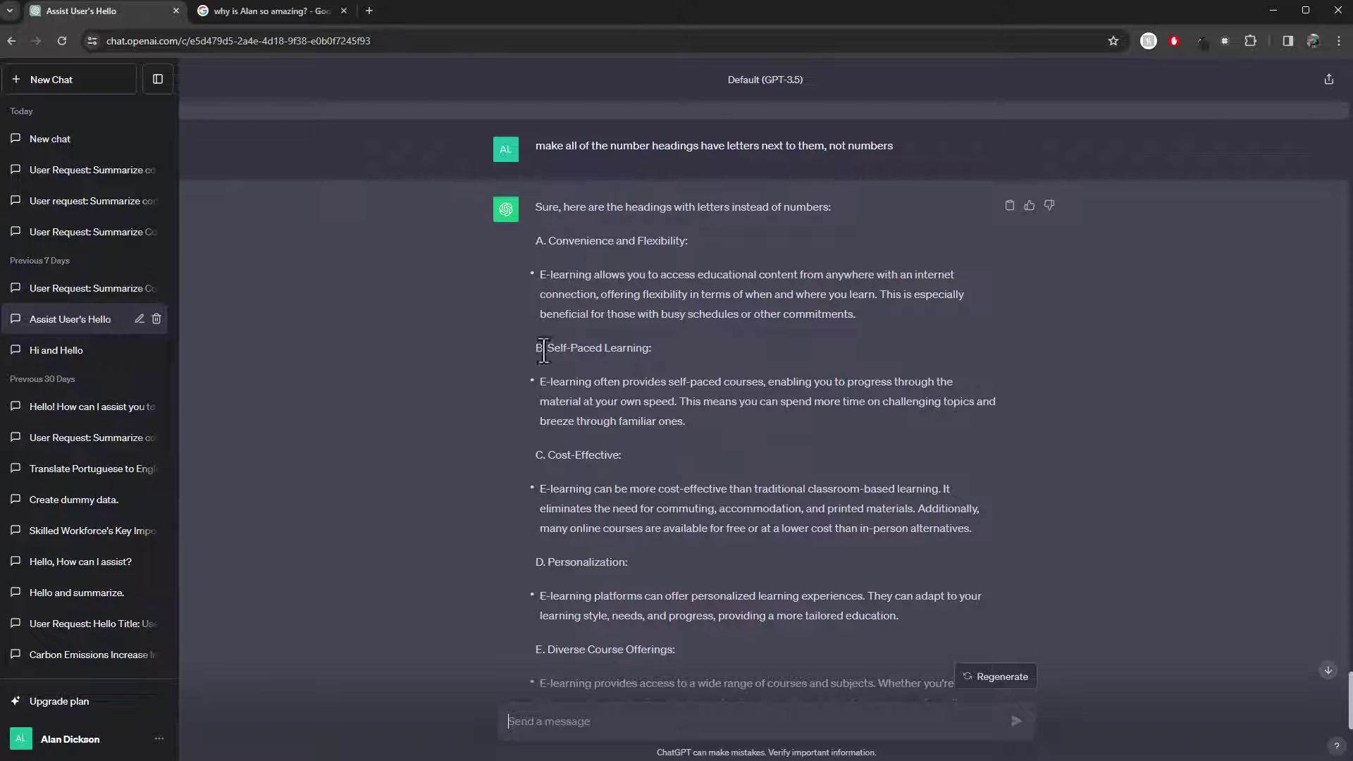